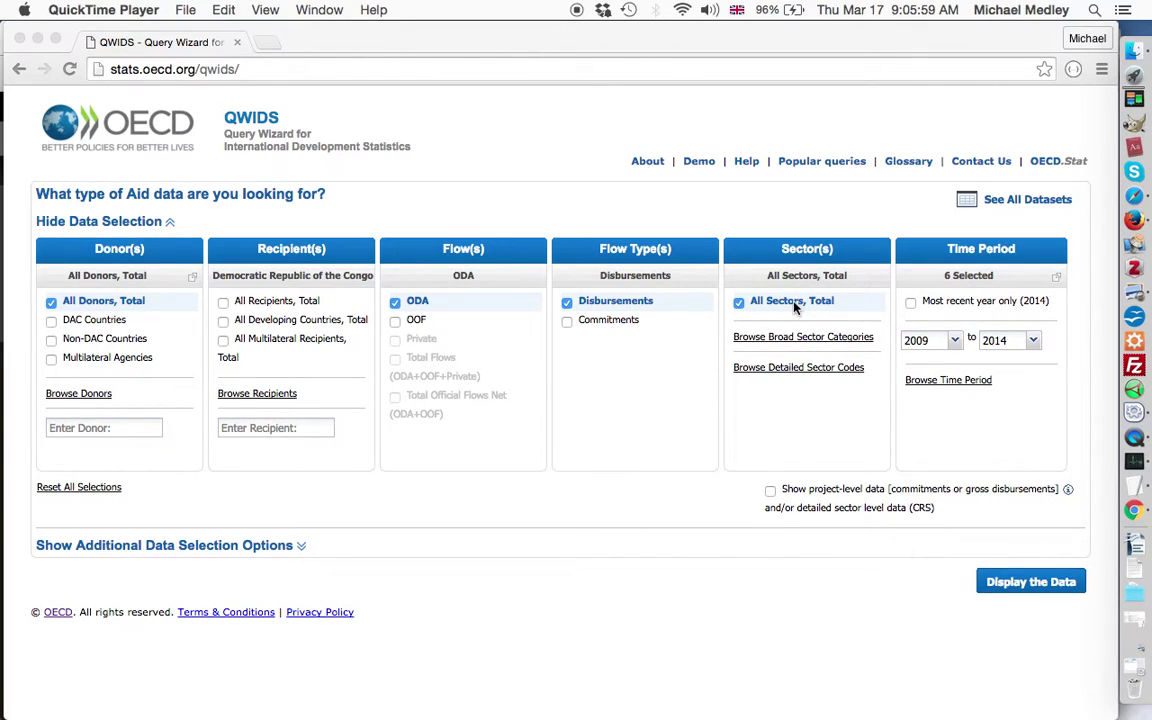
# Step: From the detailed sector codes, select the Health Grouping and accept the data source change, suppressing its message for this session
pyautogui.click(800, 374)
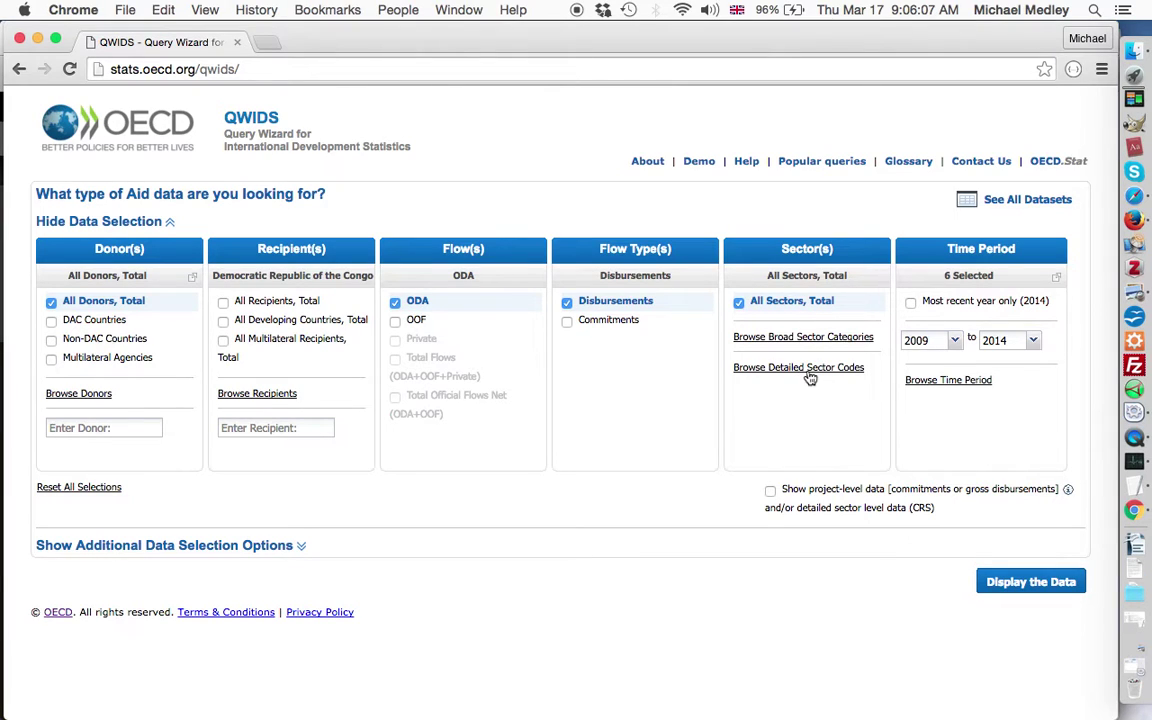
pyautogui.click(809, 371)
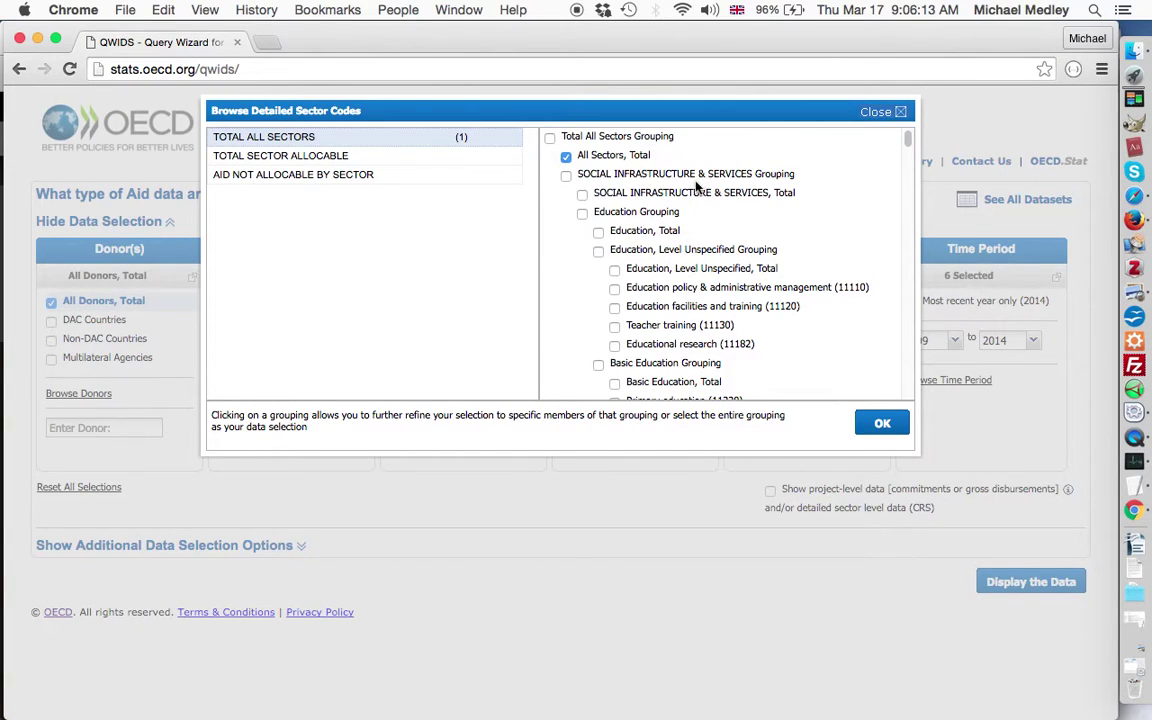
pyautogui.scroll(-3, 690, 185)
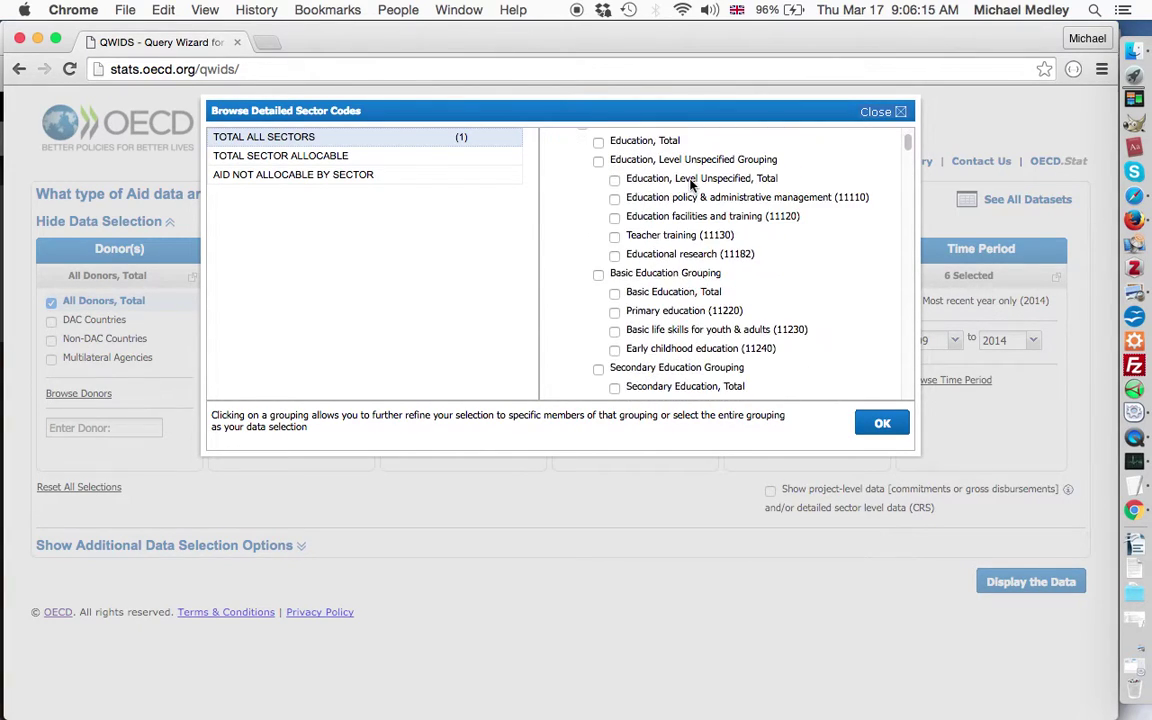
pyautogui.scroll(-8, 690, 185)
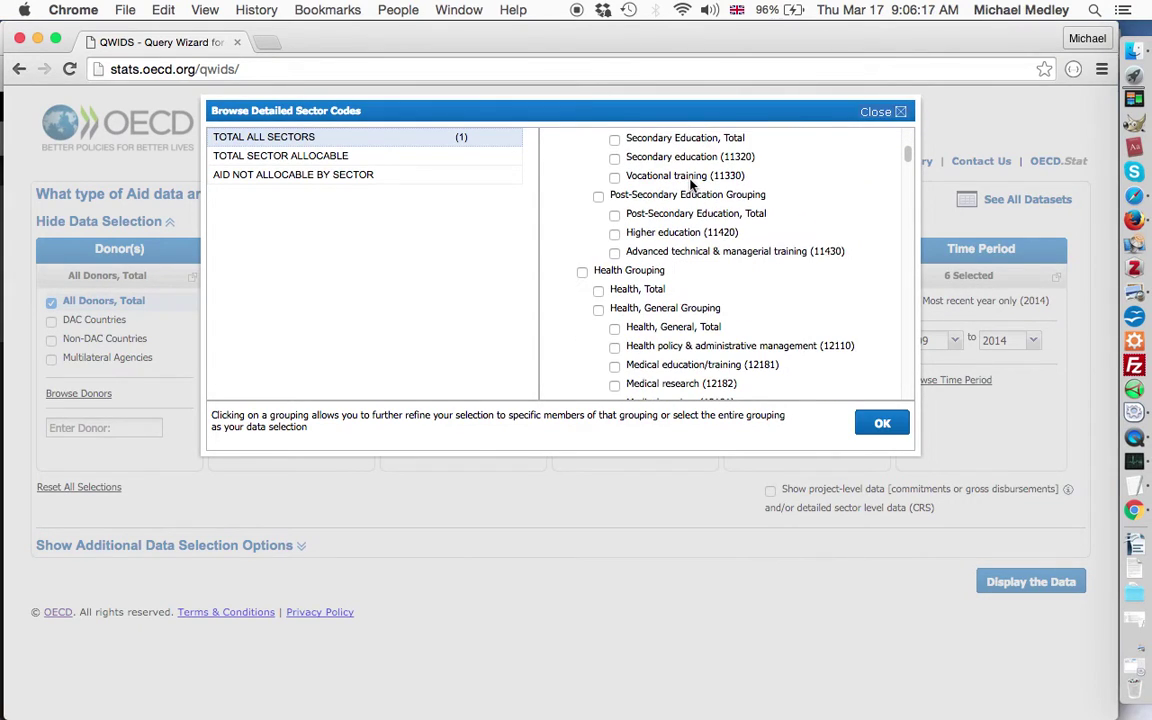
pyautogui.scroll(-1, 690, 185)
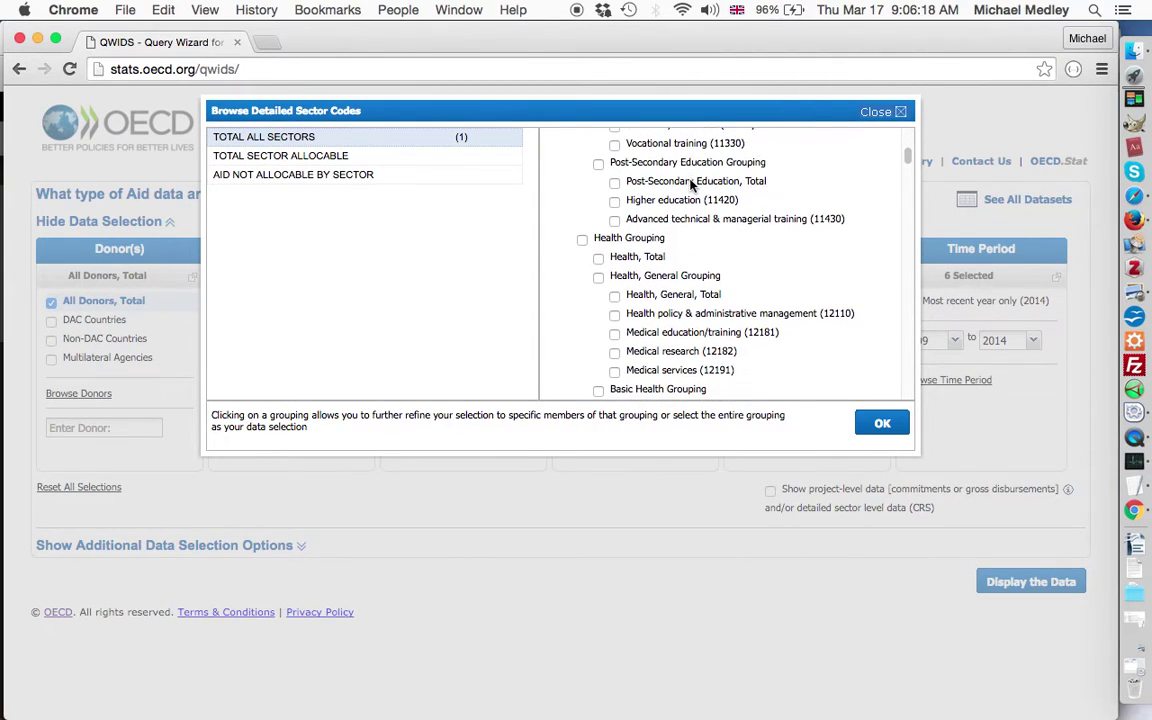
pyautogui.click(582, 241)
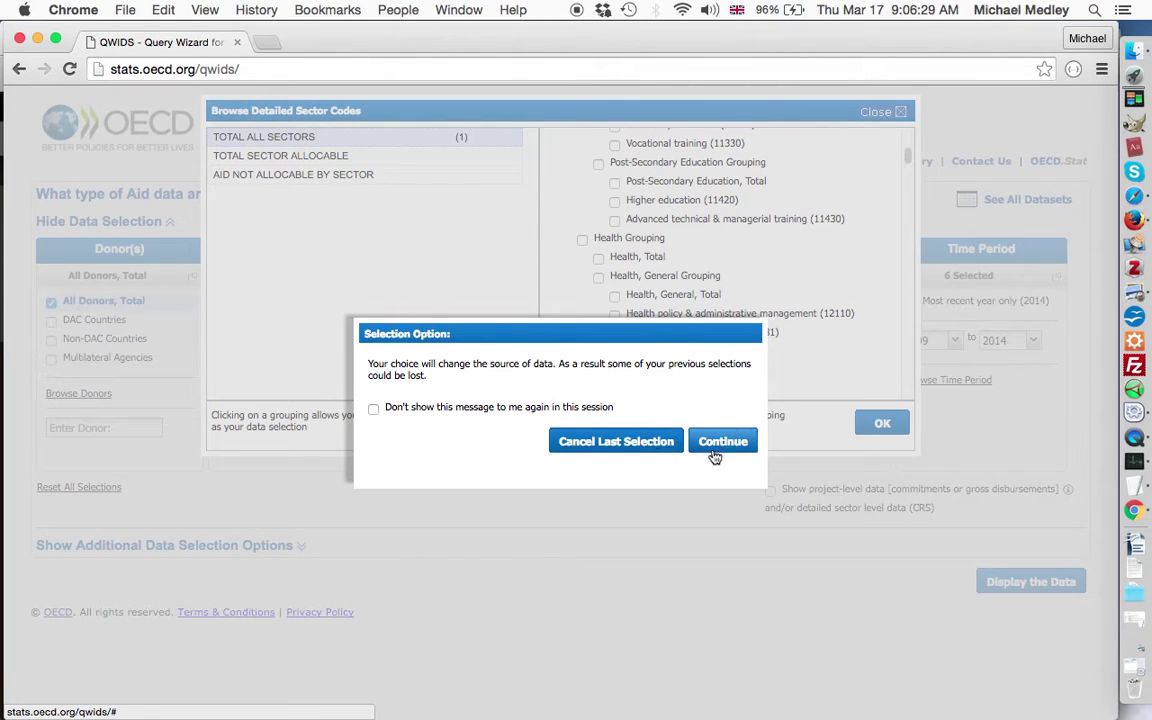
pyautogui.click(374, 412)
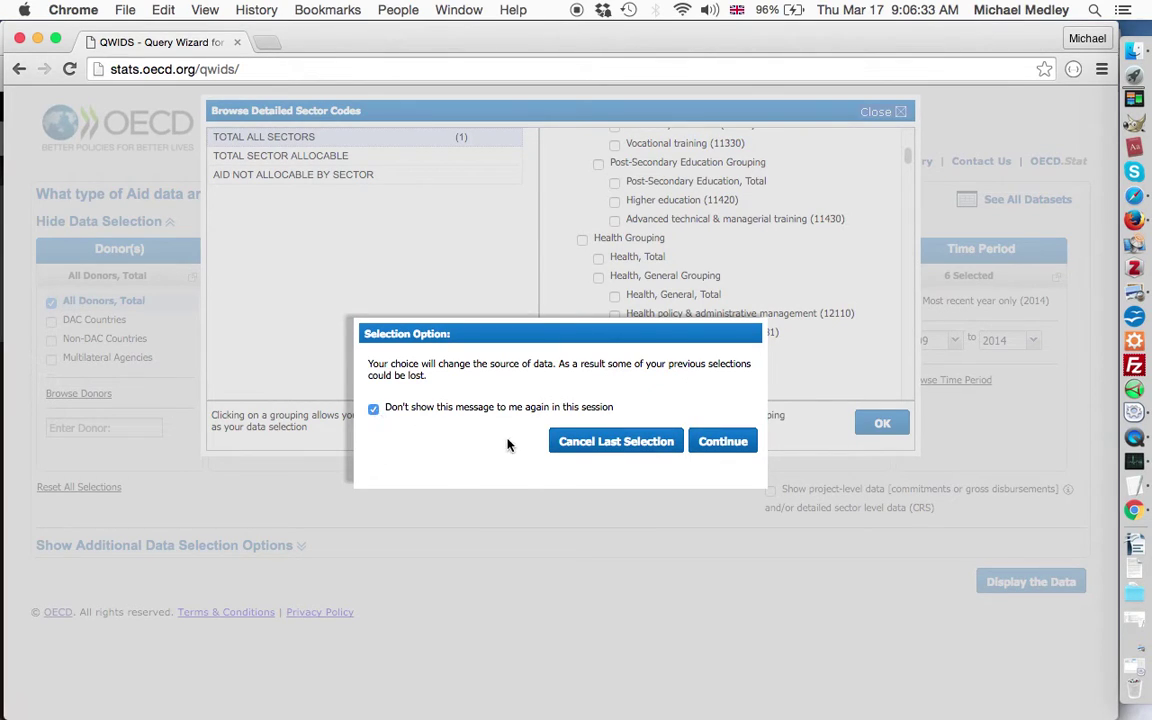
pyautogui.click(738, 443)
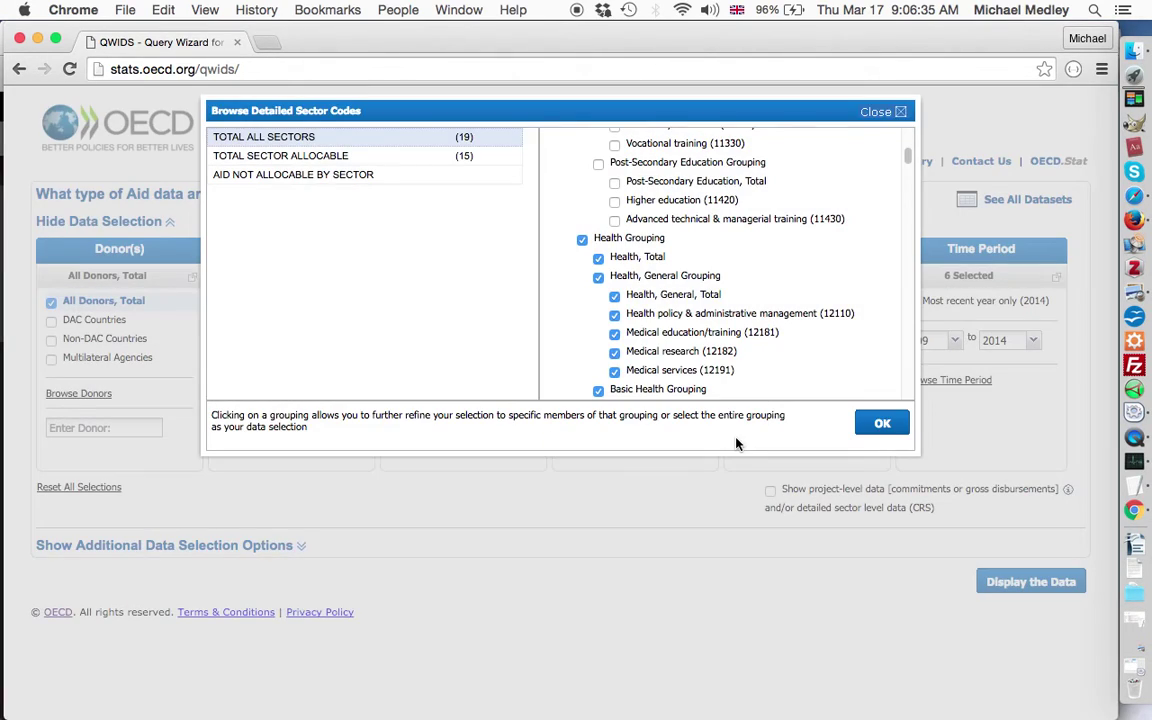
# Step: Clear the entire Health Grouping and select only Health, Total within it
pyautogui.click(583, 242)
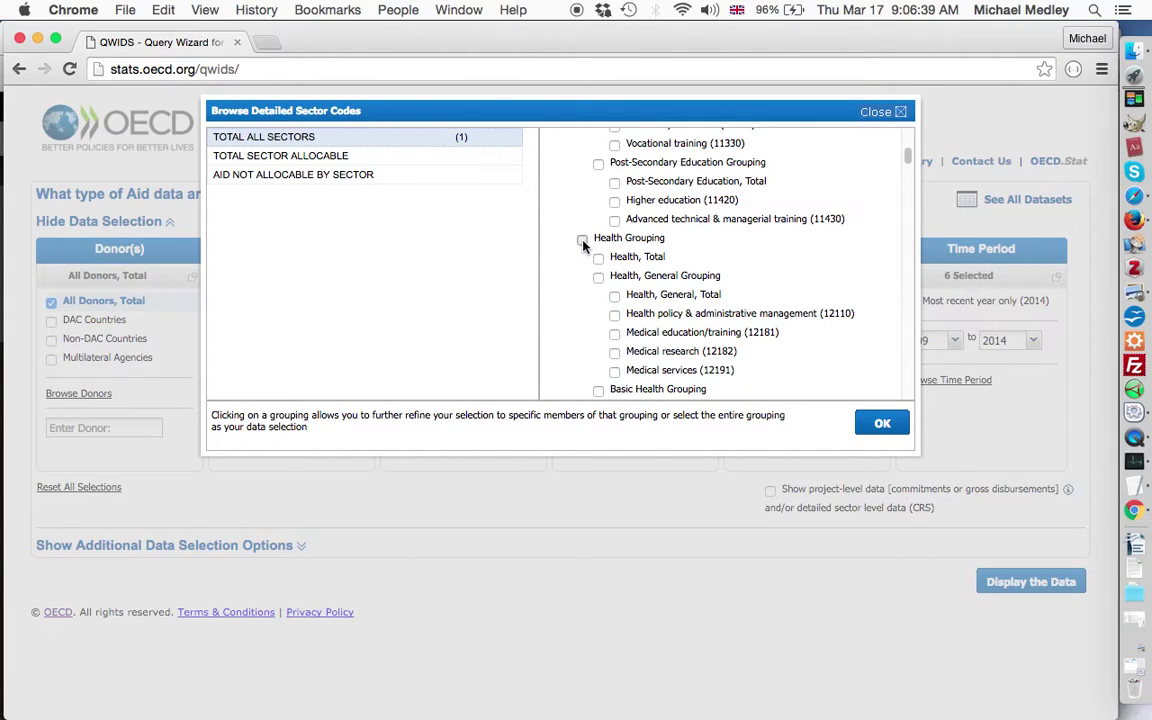
pyautogui.click(583, 242)
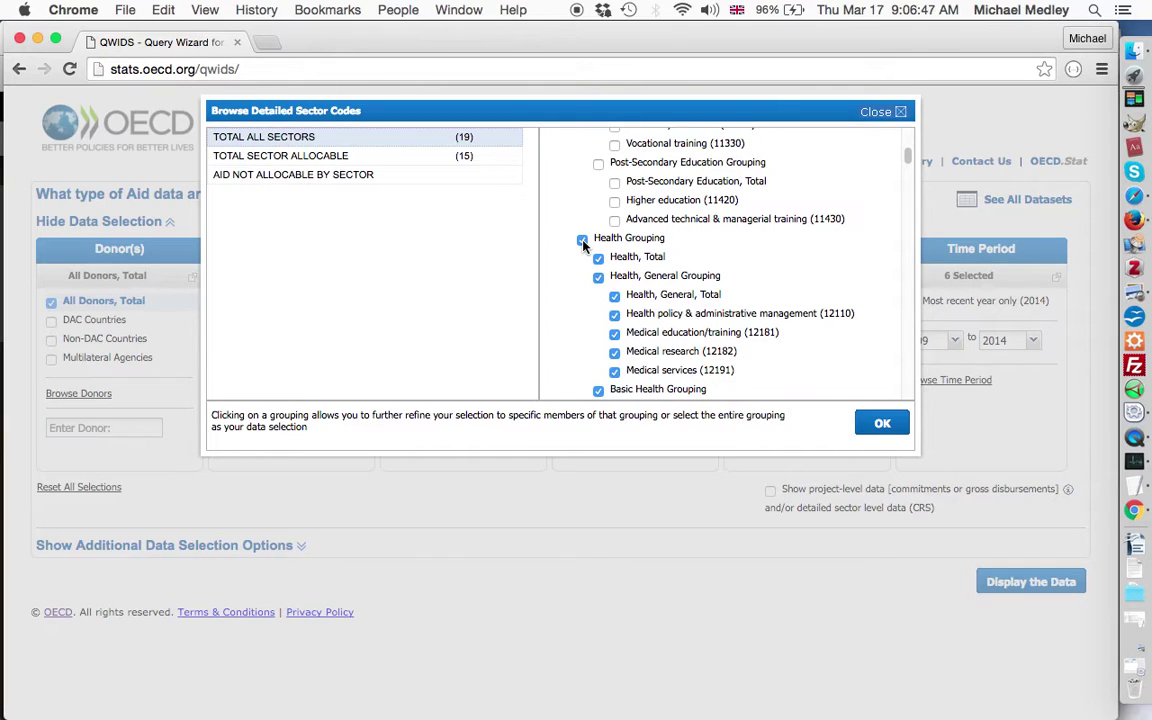
pyautogui.click(582, 240)
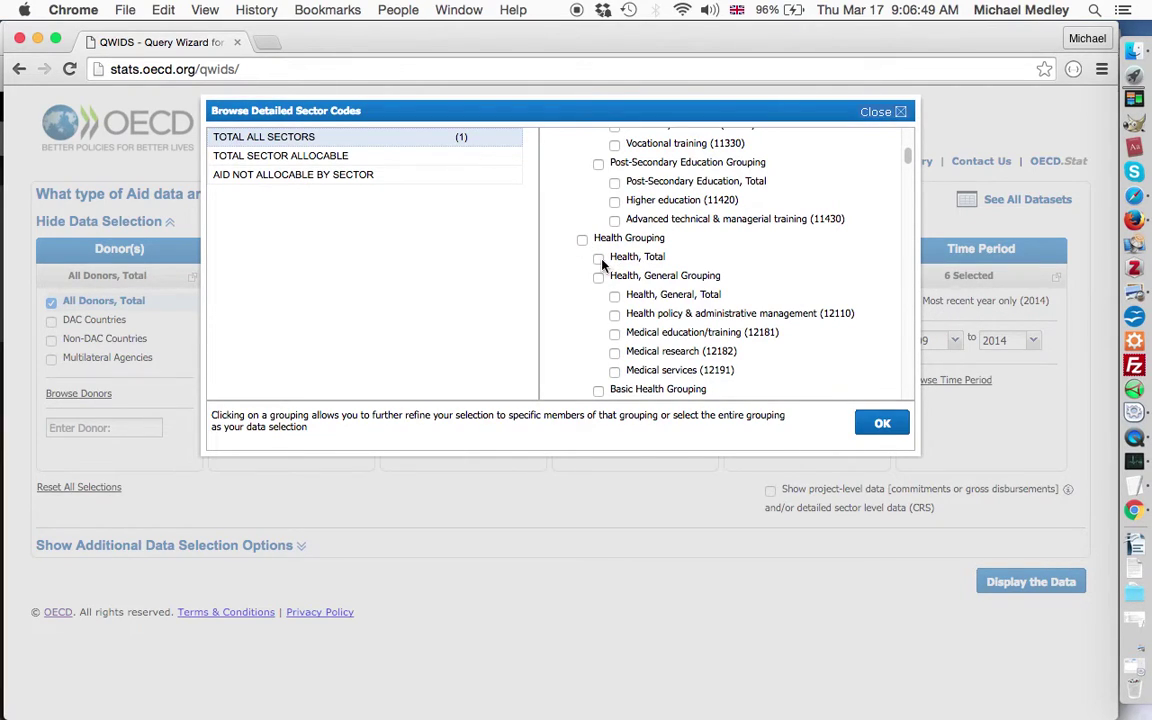
pyautogui.click(598, 259)
# Step: Add Population Policies/Programmes & Reproductive Health, Total and Reproductive health care (13020) to the sector selection
pyautogui.scroll(-3, 745, 265)
pyautogui.scroll(-1, 745, 265)
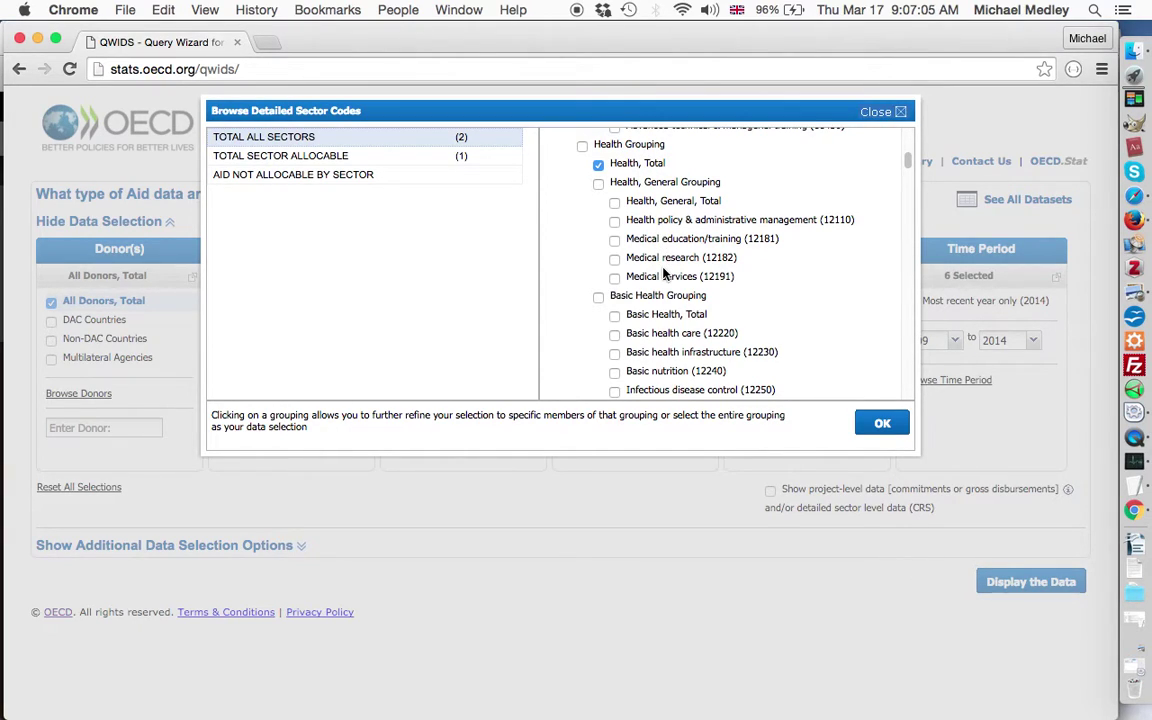
pyautogui.scroll(-2, 663, 273)
pyautogui.scroll(-2, 665, 273)
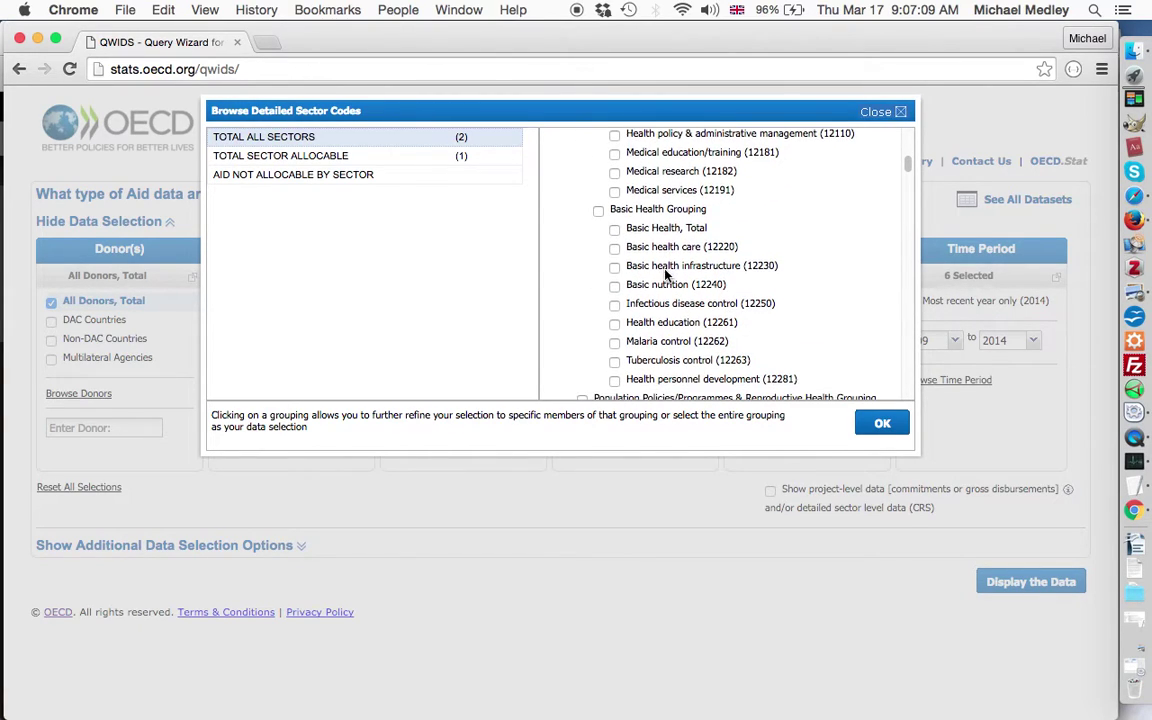
pyautogui.scroll(-1, 662, 274)
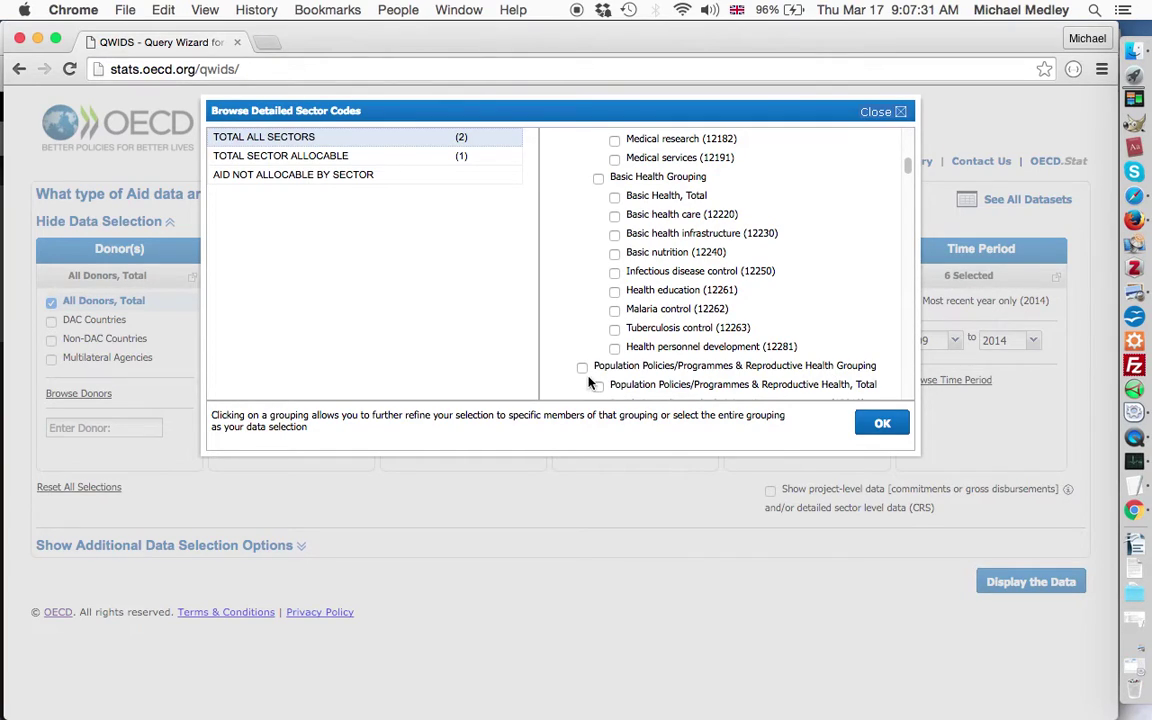
pyautogui.scroll(-1, 655, 330)
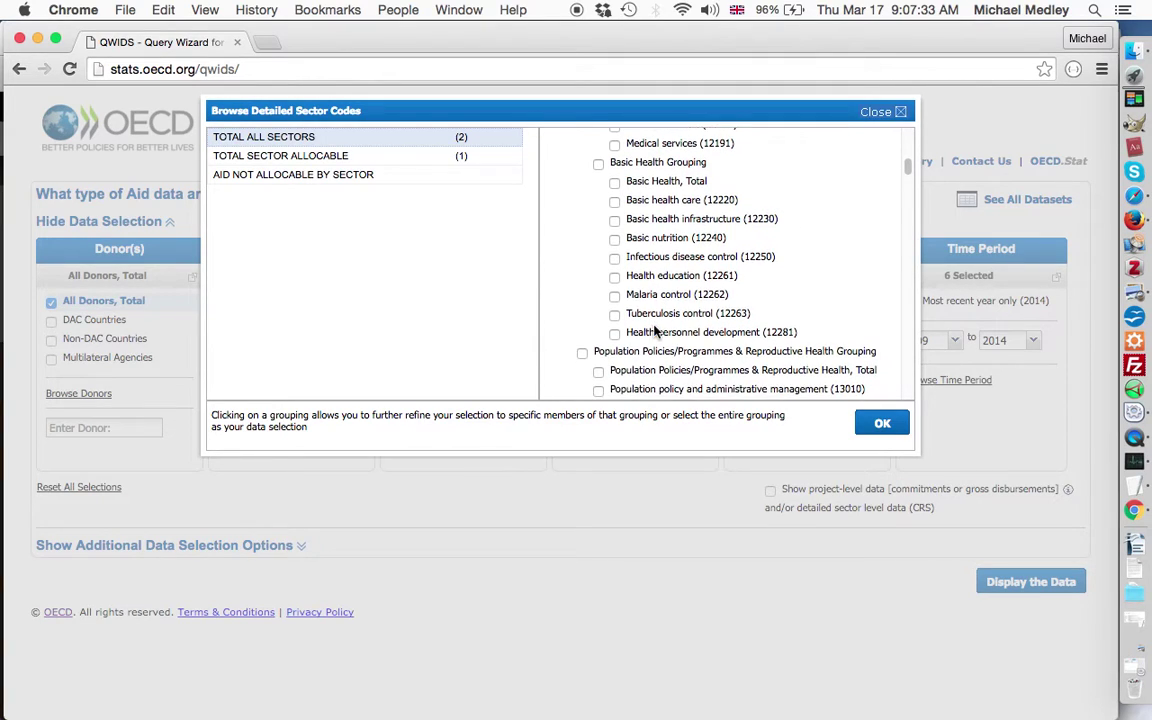
pyautogui.scroll(-3, 655, 330)
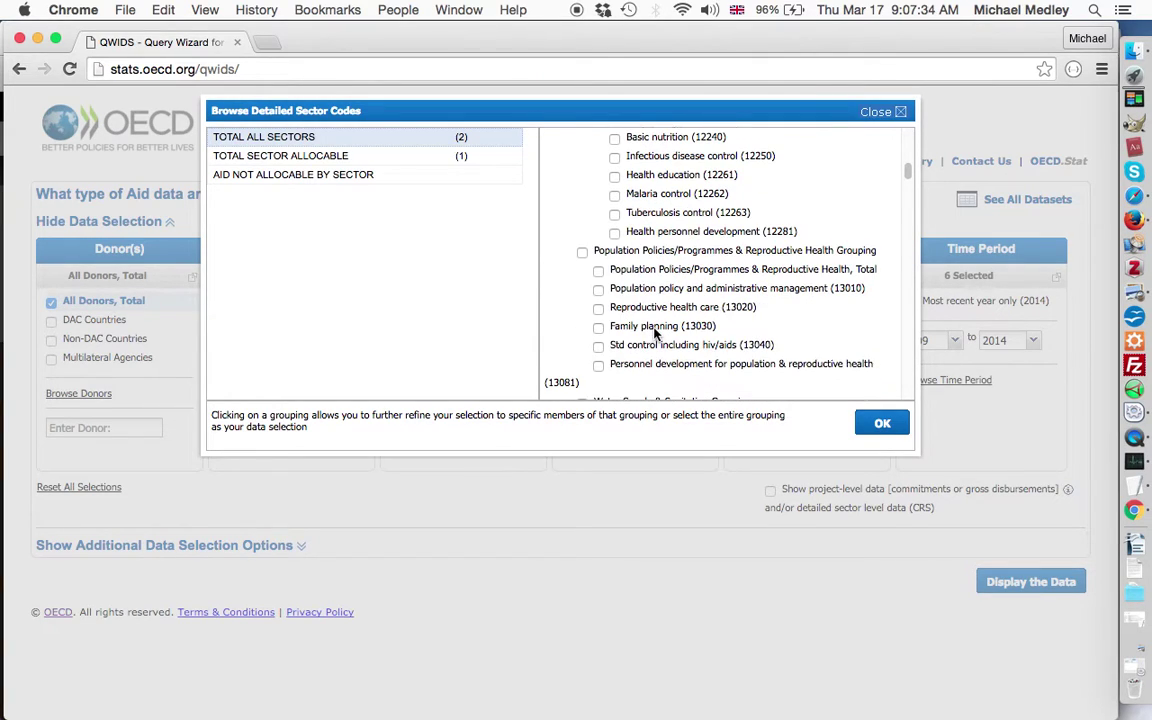
pyautogui.click(598, 271)
pyautogui.click(598, 309)
# Step: Review the health, basic health and population policy sector codes and which of them are selected
pyautogui.scroll(3, 646, 333)
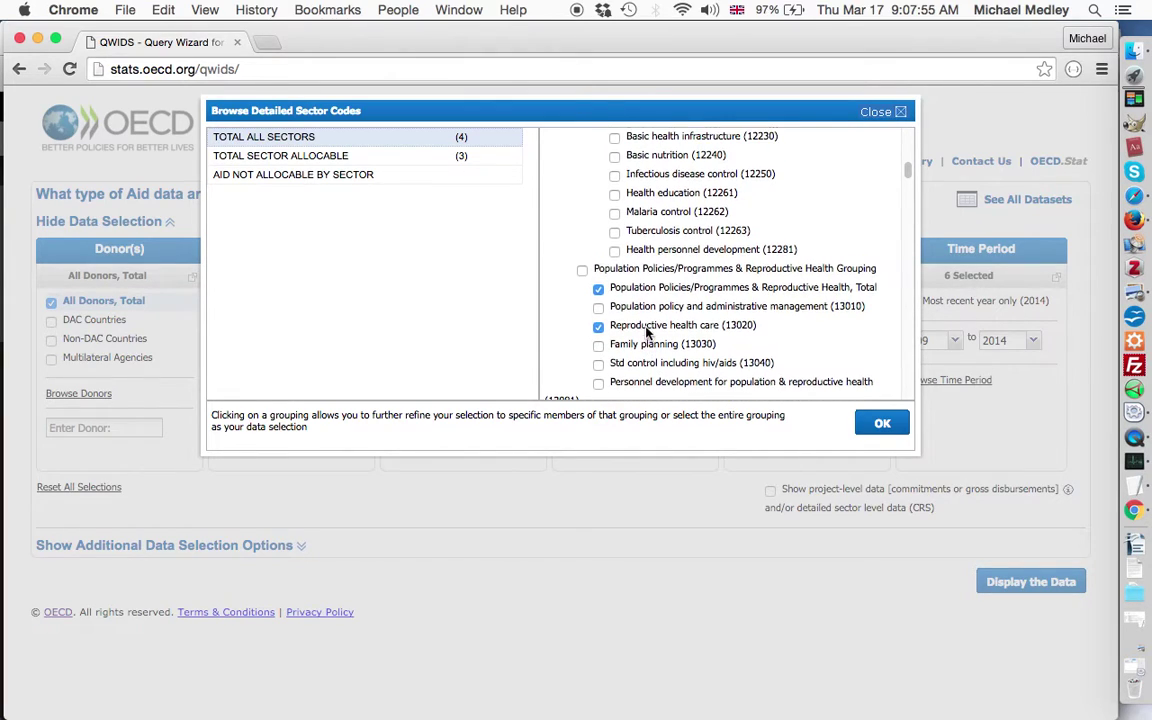
pyautogui.scroll(4, 655, 334)
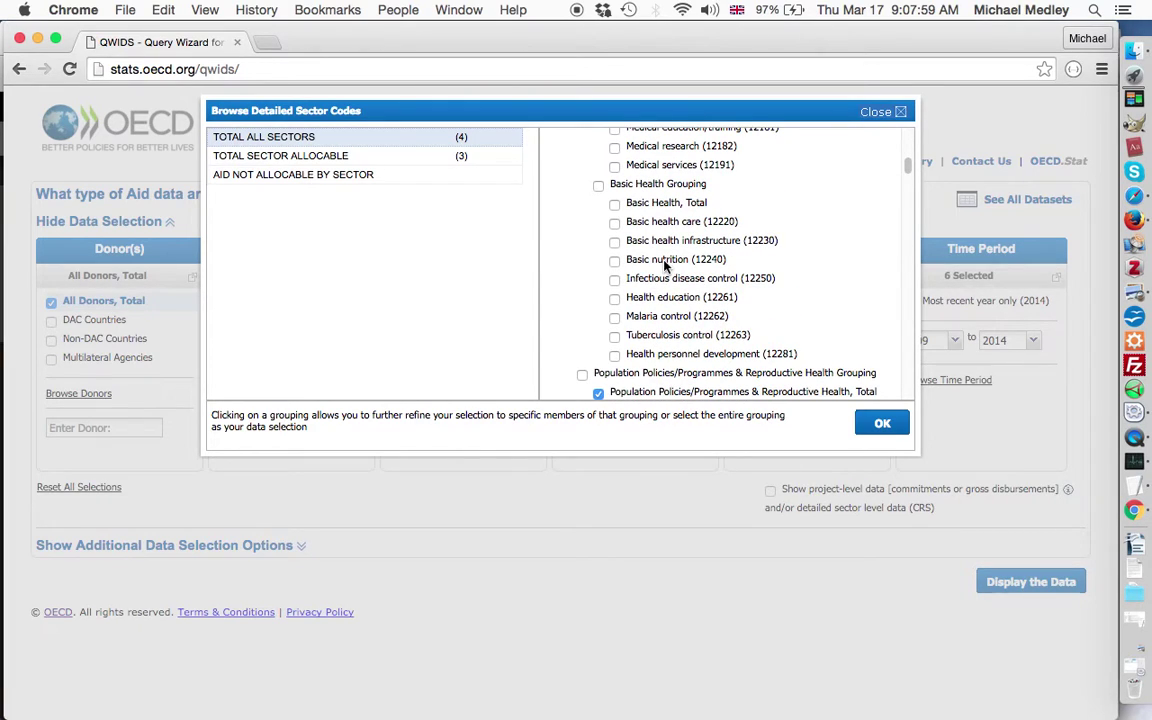
pyautogui.scroll(5, 663, 260)
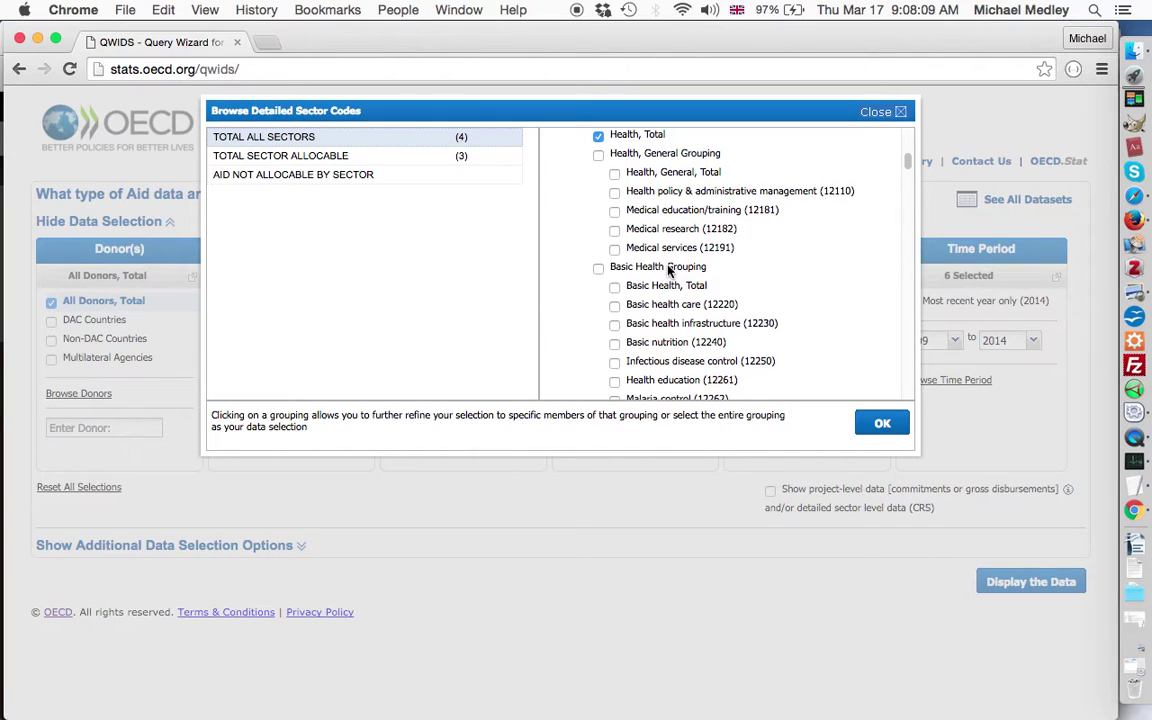
pyautogui.scroll(-2, 671, 275)
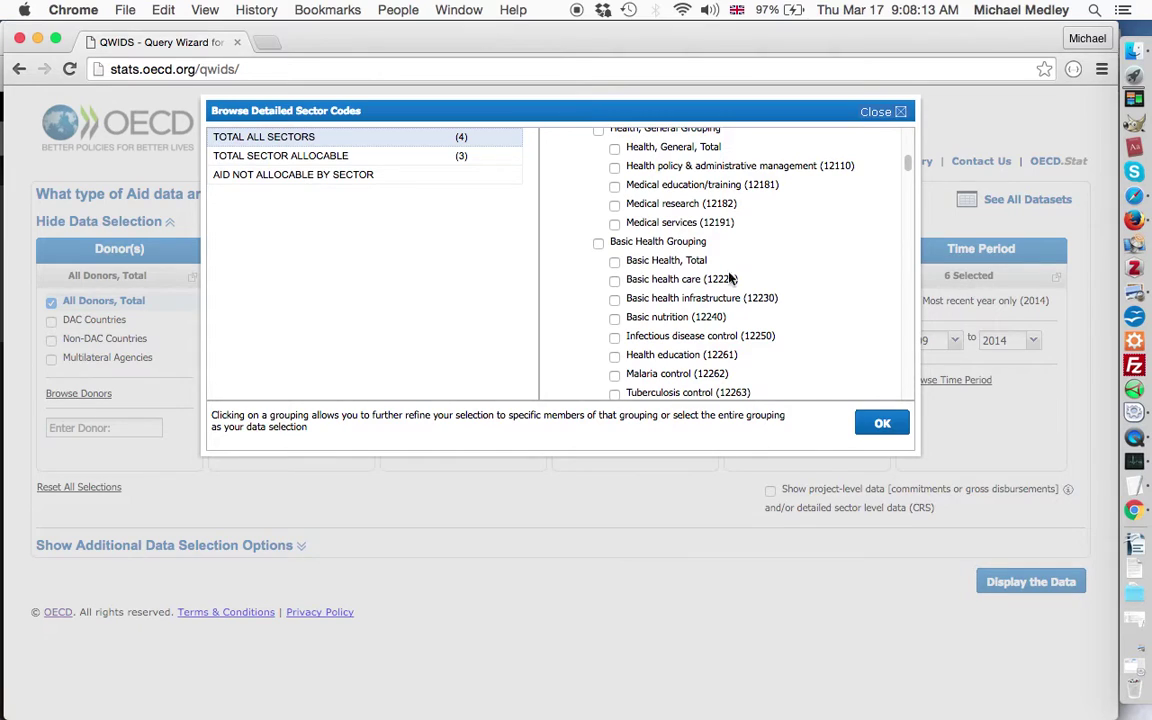
pyautogui.scroll(-5, 648, 298)
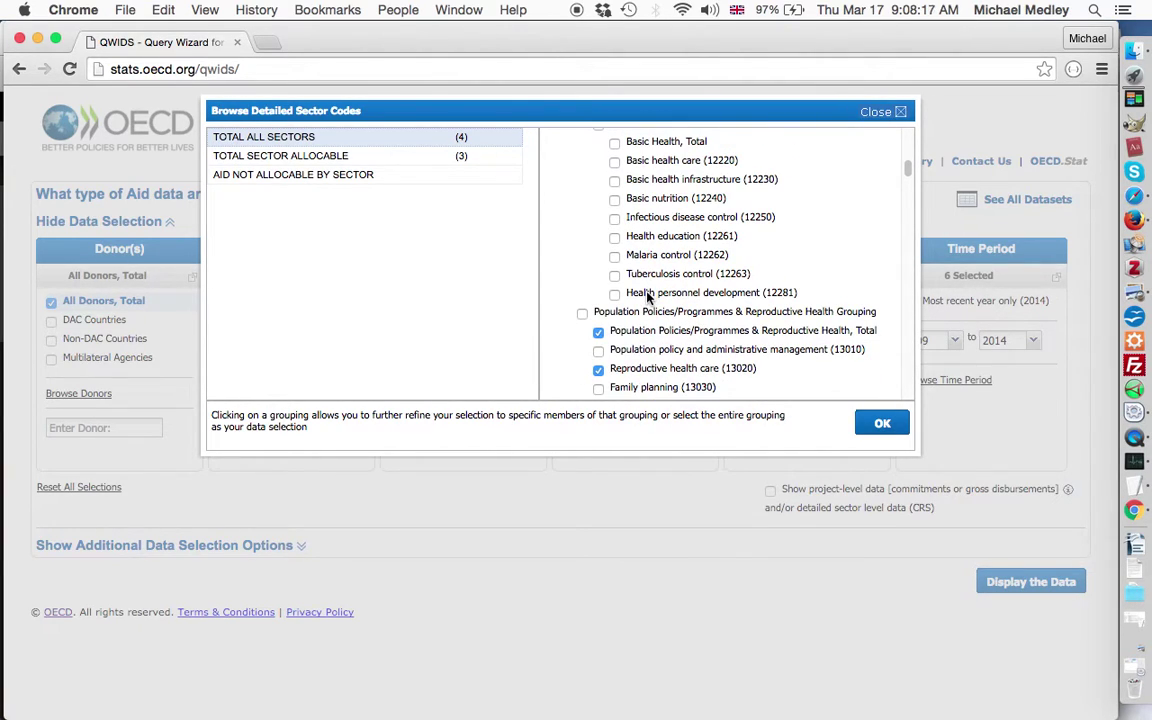
pyautogui.scroll(7, 620, 300)
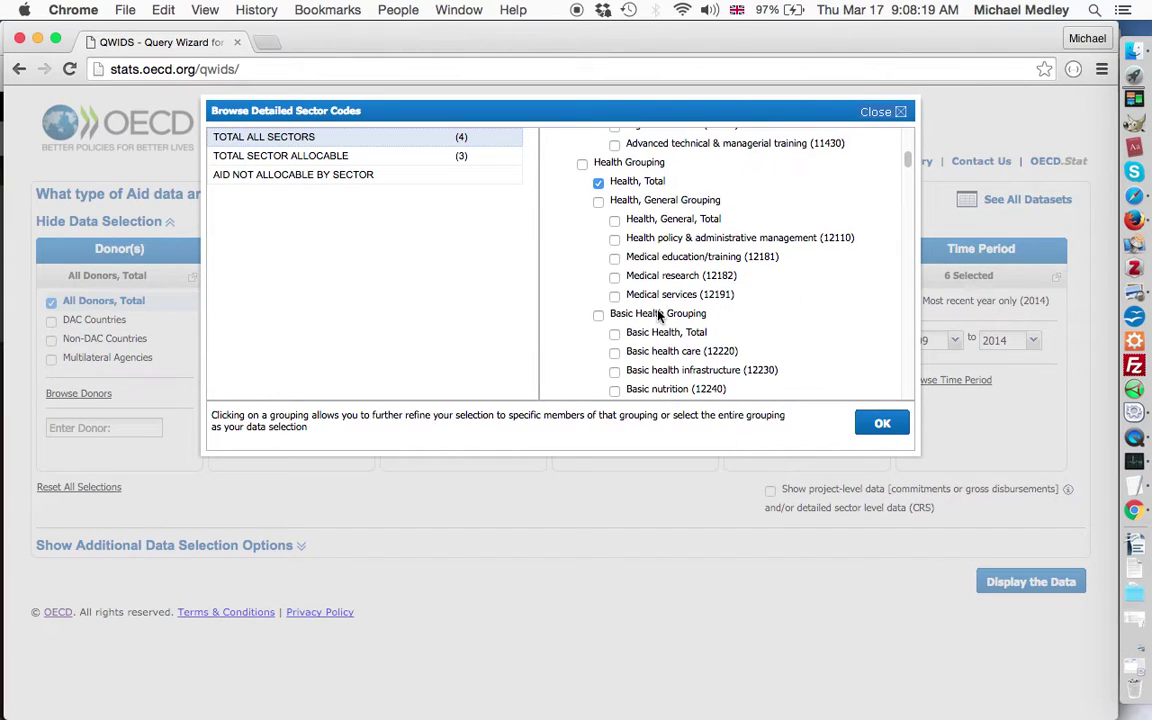
pyautogui.scroll(-5, 659, 316)
pyautogui.scroll(-4, 659, 316)
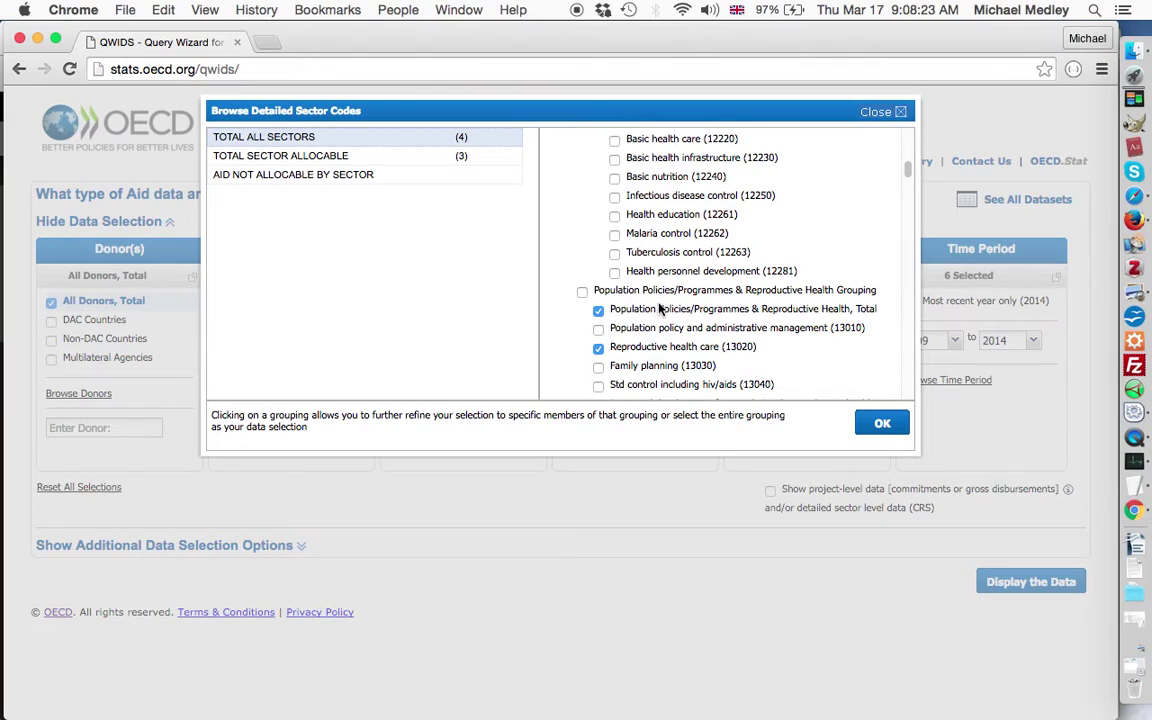
# Step: Apply the sector selection and display the data with project-level data included
pyautogui.click(881, 424)
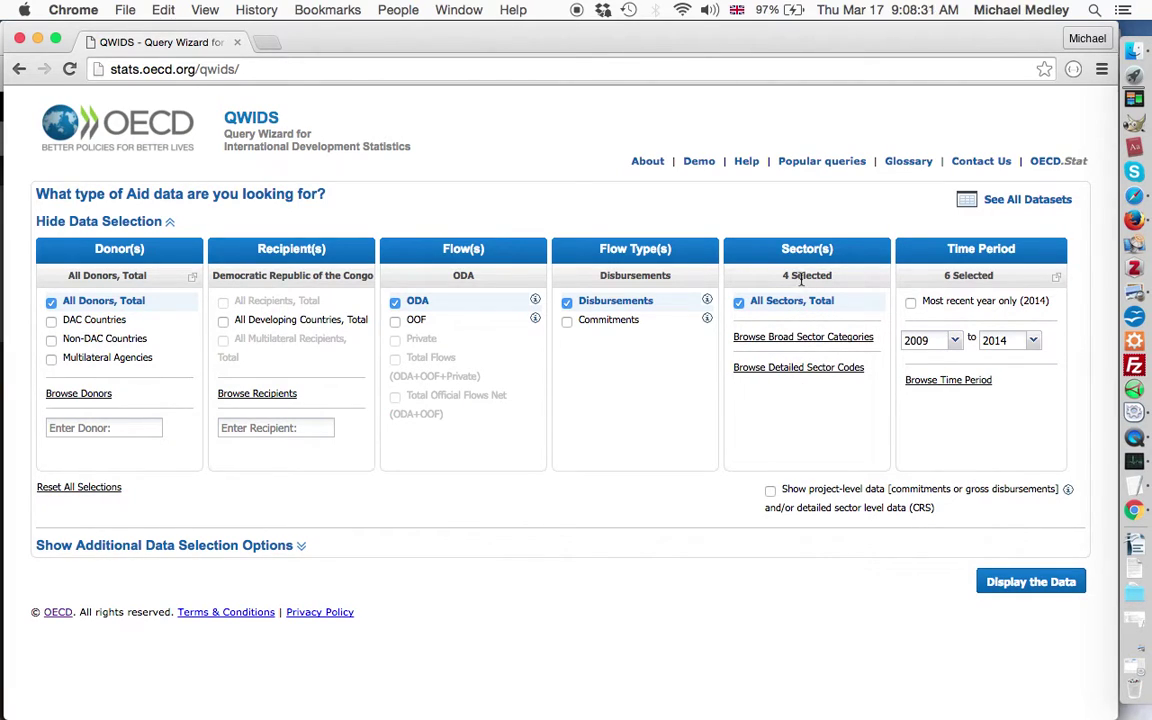
pyautogui.click(771, 491)
pyautogui.click(1020, 586)
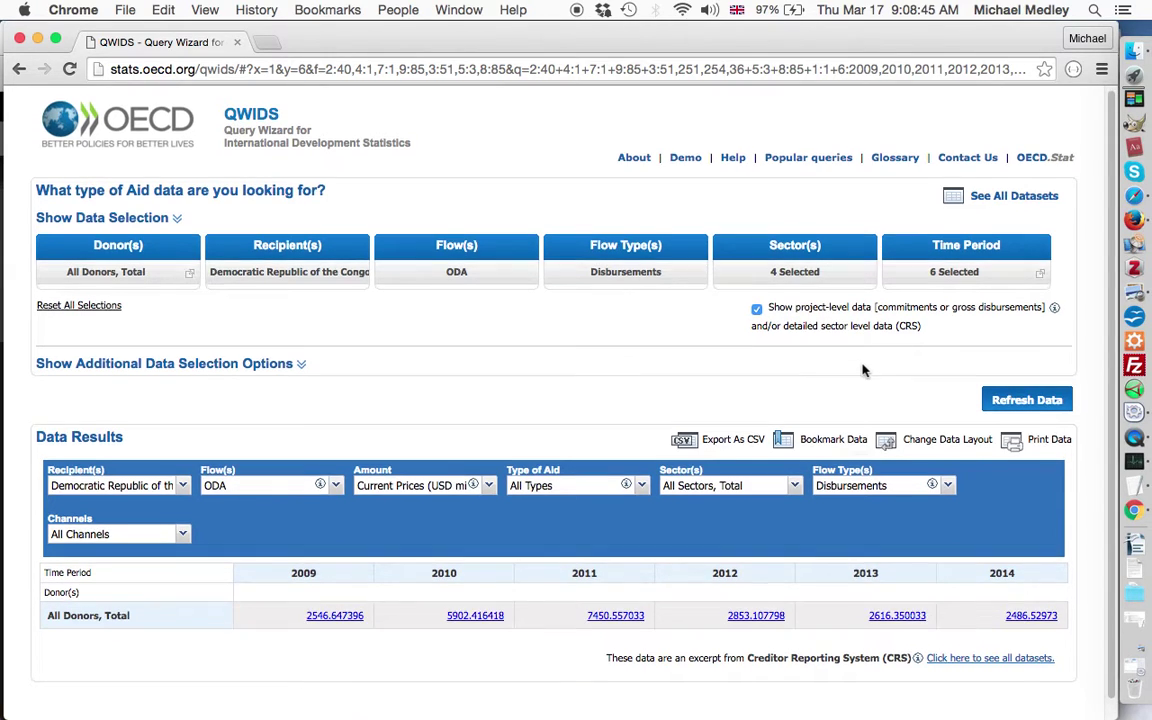
# Step: Show the data results for the Health, Total sector
pyautogui.scroll(-2, 865, 372)
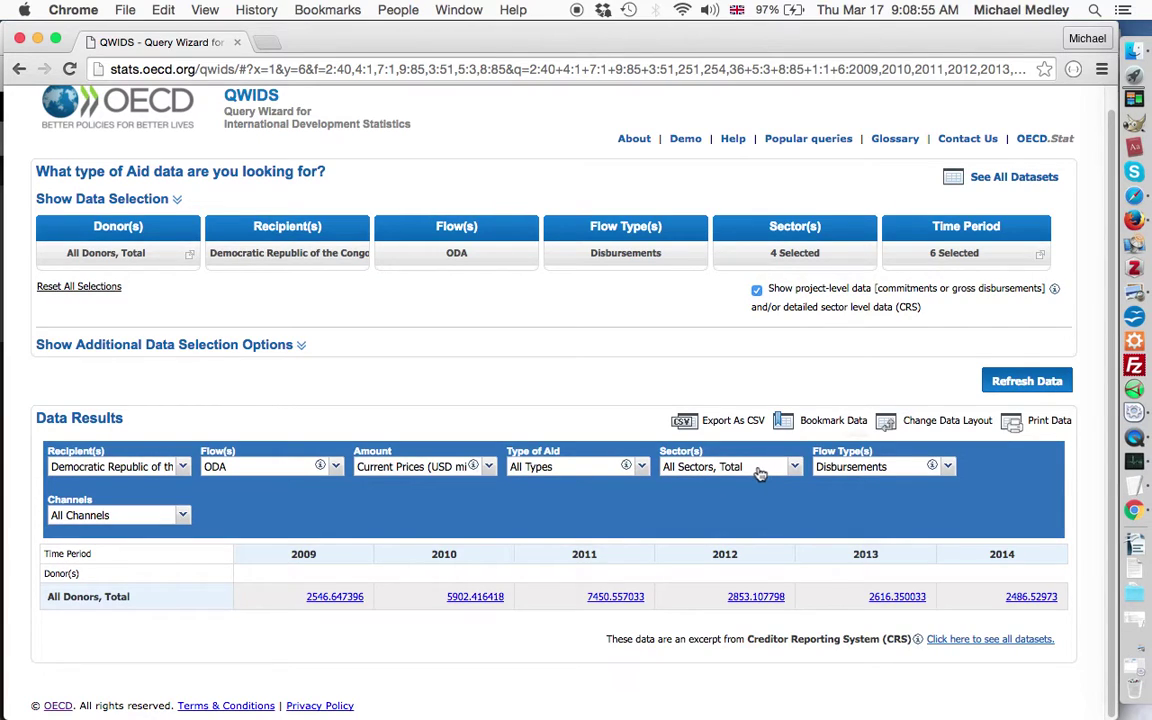
pyautogui.click(796, 468)
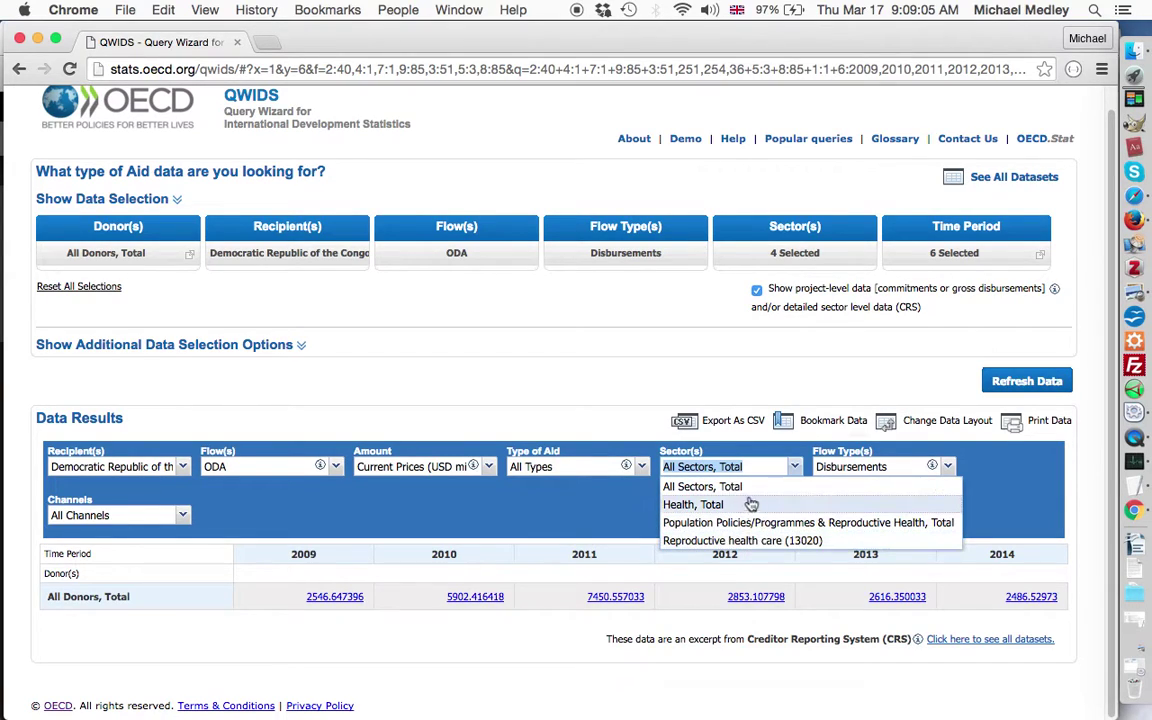
pyautogui.click(778, 453)
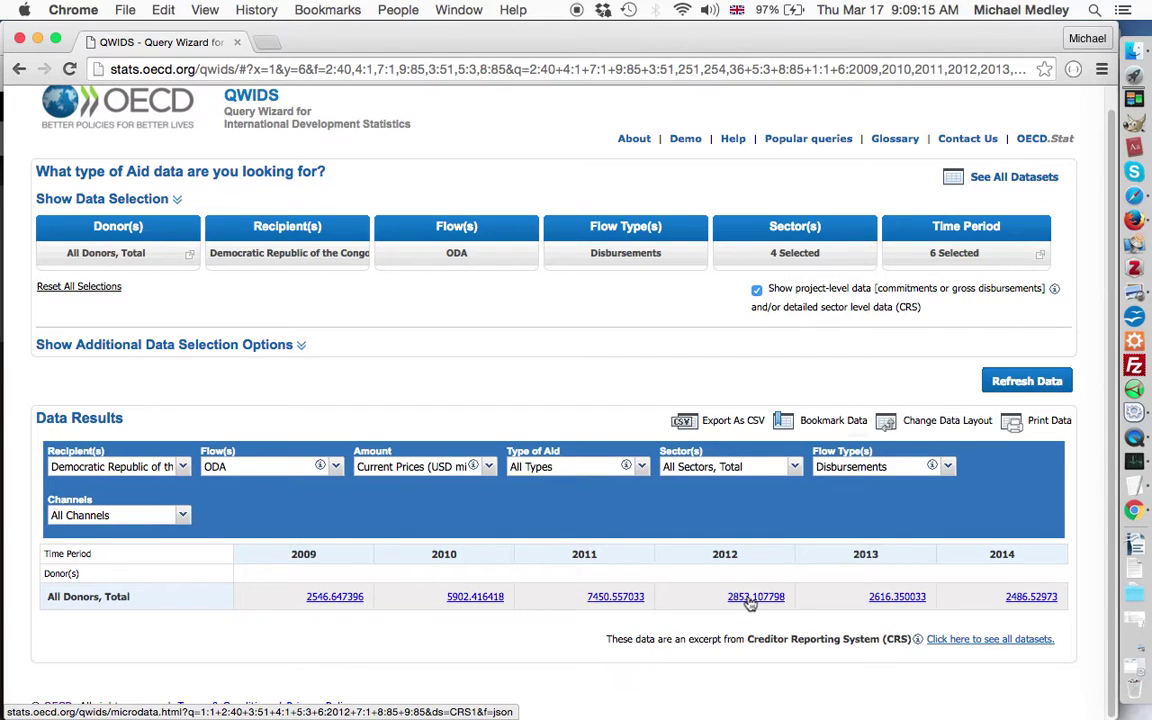
pyautogui.click(795, 468)
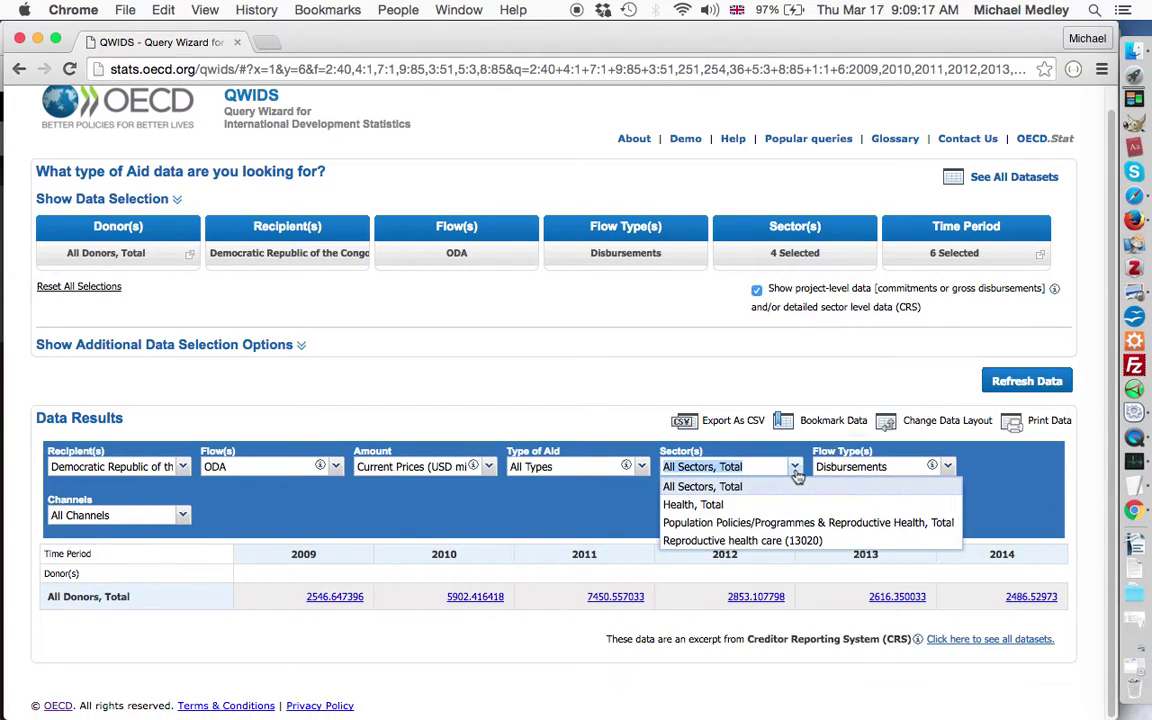
pyautogui.click(733, 514)
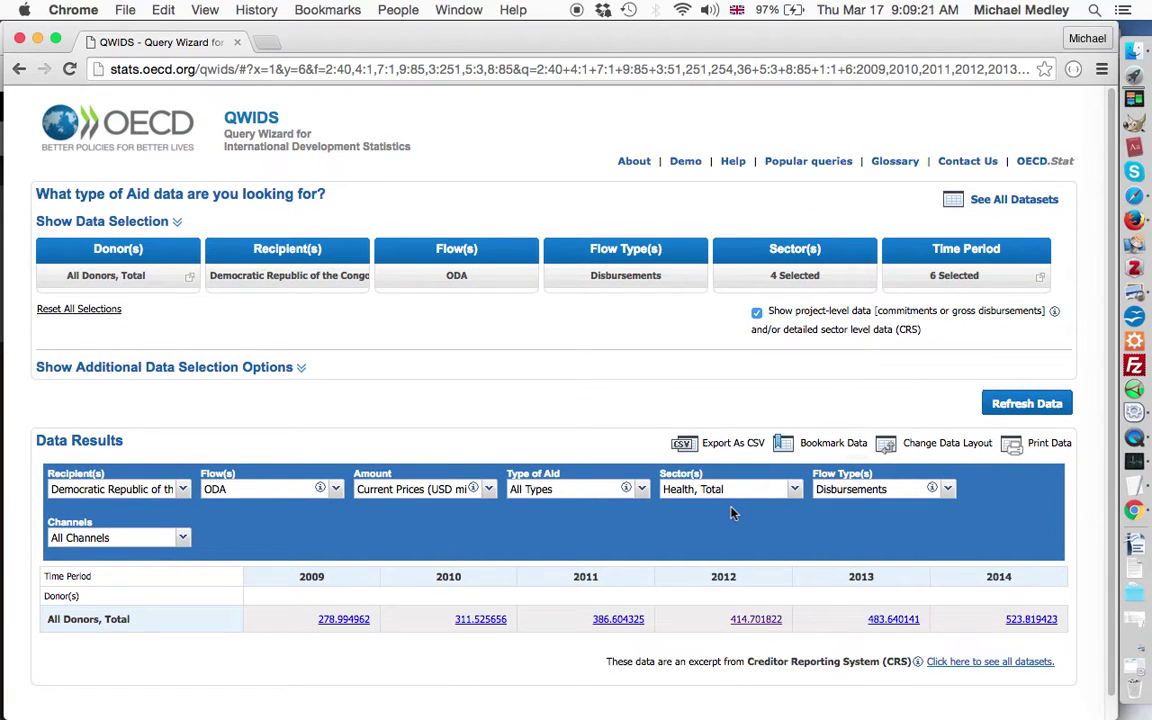
# Step: Show the results for Population Policies/Programmes & Reproductive Health, Total, and after that for Reproductive health care (13020)
pyautogui.scroll(-1, 751, 541)
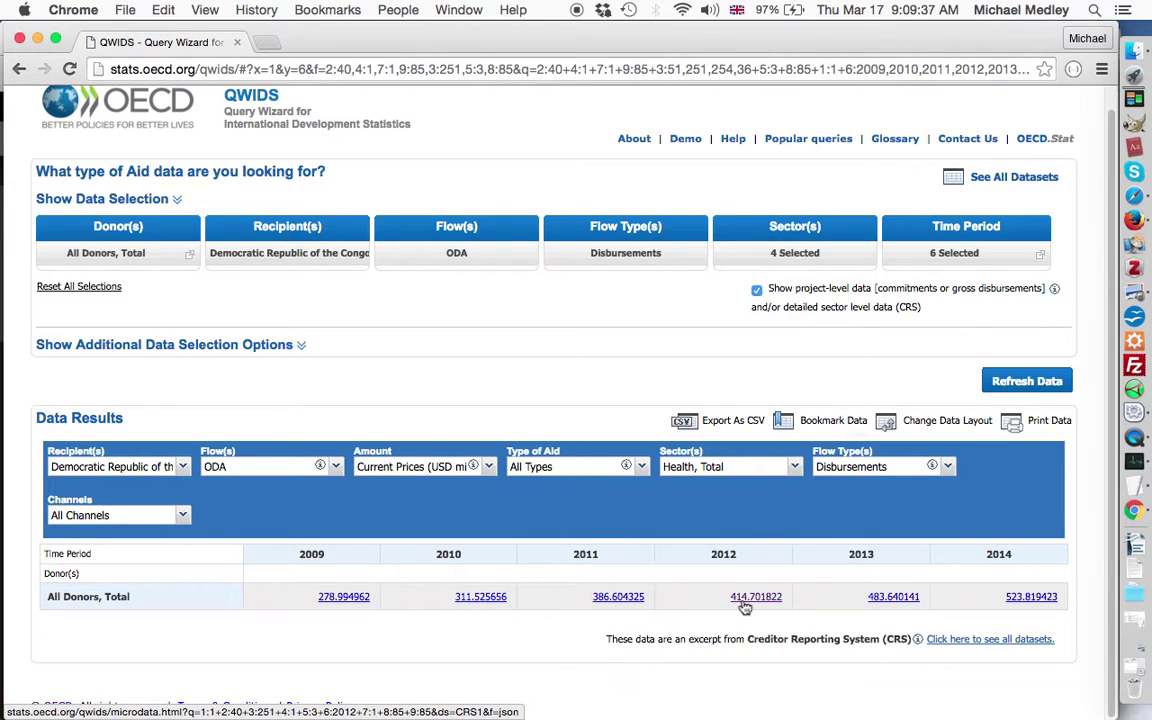
pyautogui.click(726, 466)
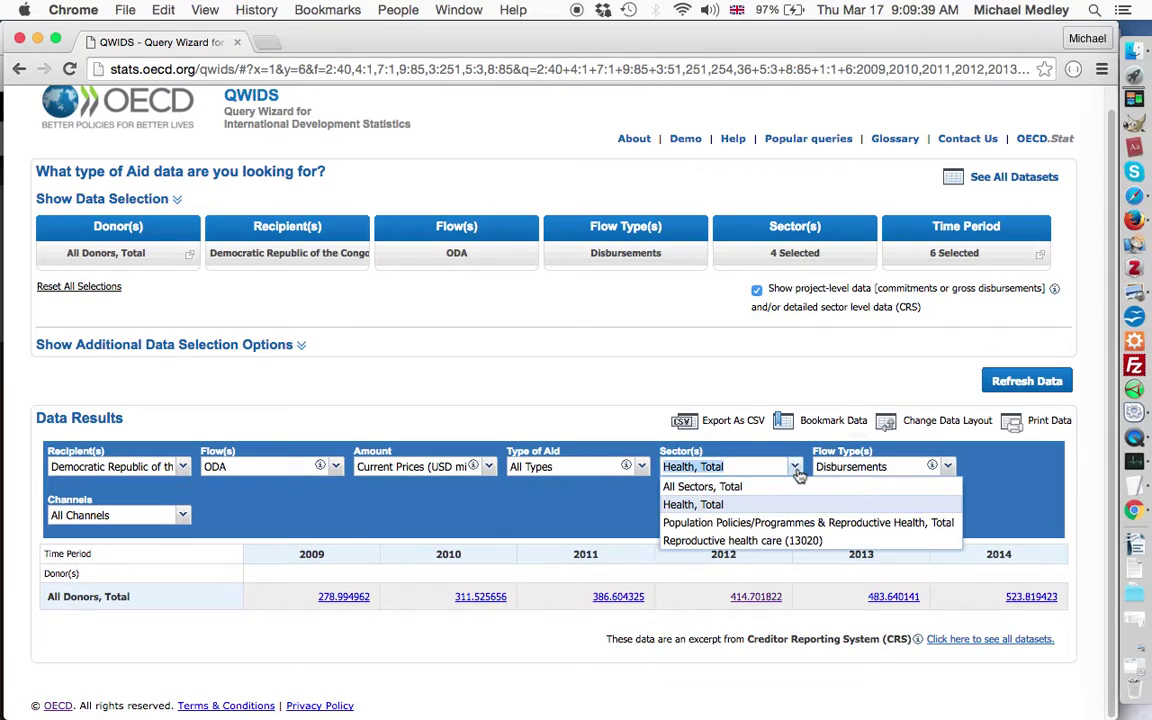
pyautogui.click(757, 524)
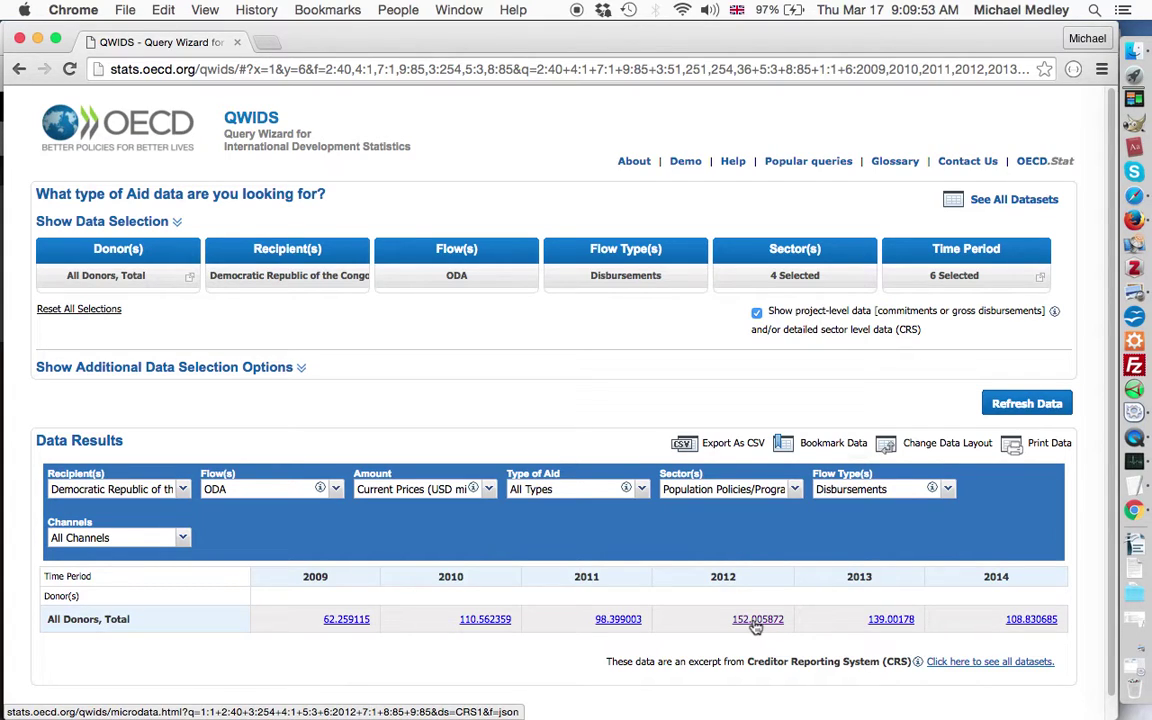
pyautogui.click(797, 490)
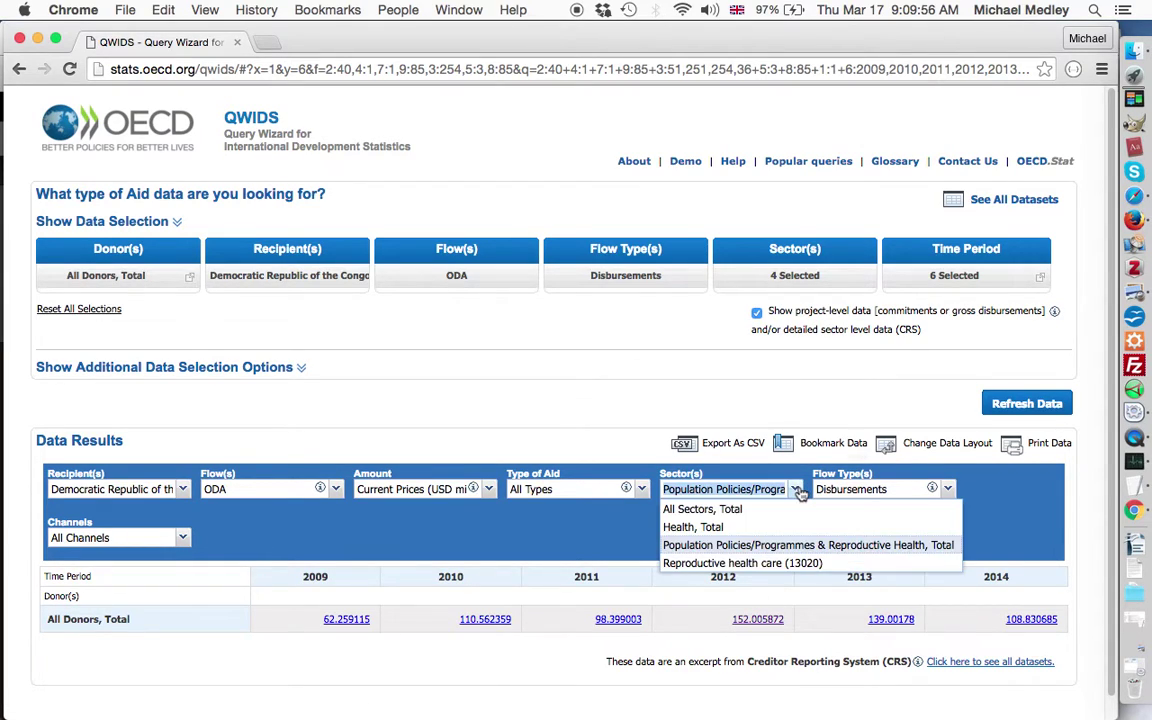
pyautogui.click(758, 564)
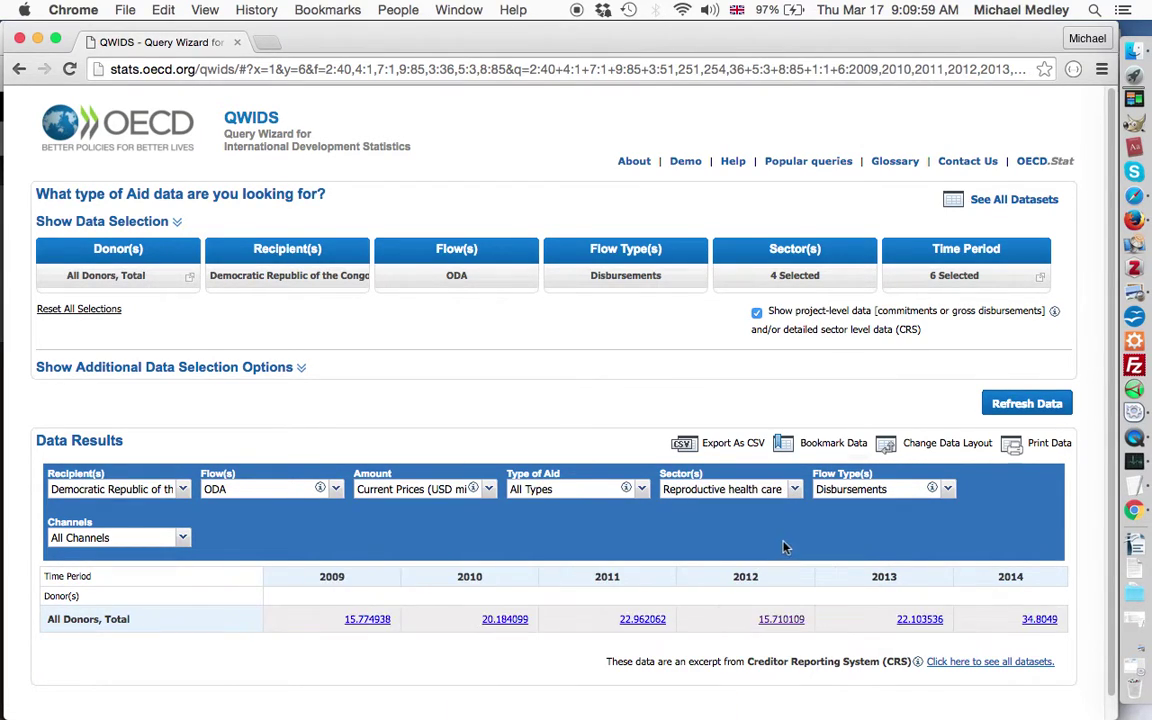
# Step: Open the project-level records behind the 2012 reproductive health care disbursements and look over the listed donors and agencies
pyautogui.scroll(-1, 785, 547)
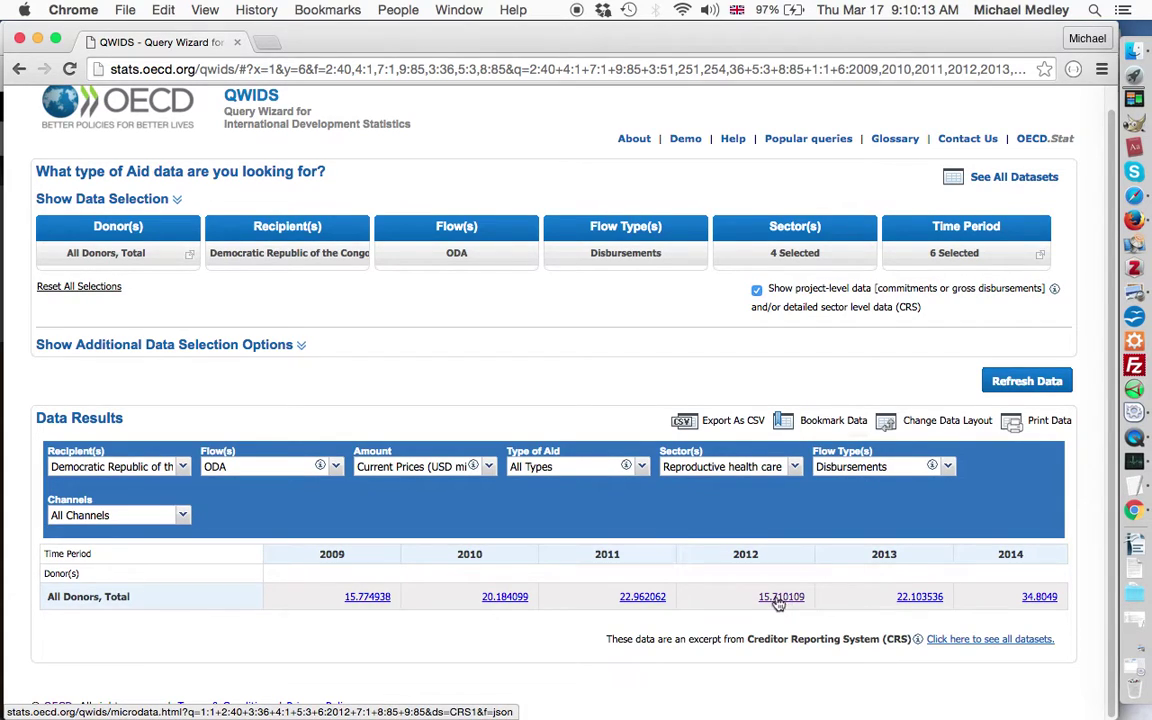
pyautogui.click(779, 597)
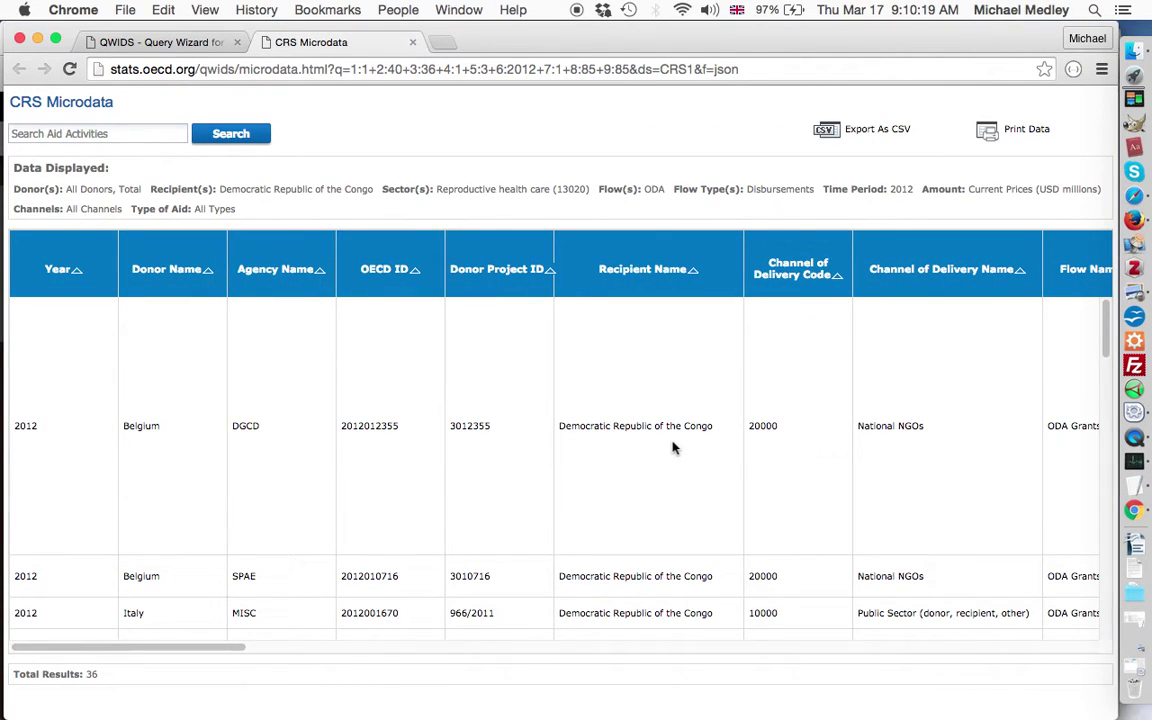
pyautogui.scroll(-2, 596, 381)
pyautogui.scroll(-10, 596, 381)
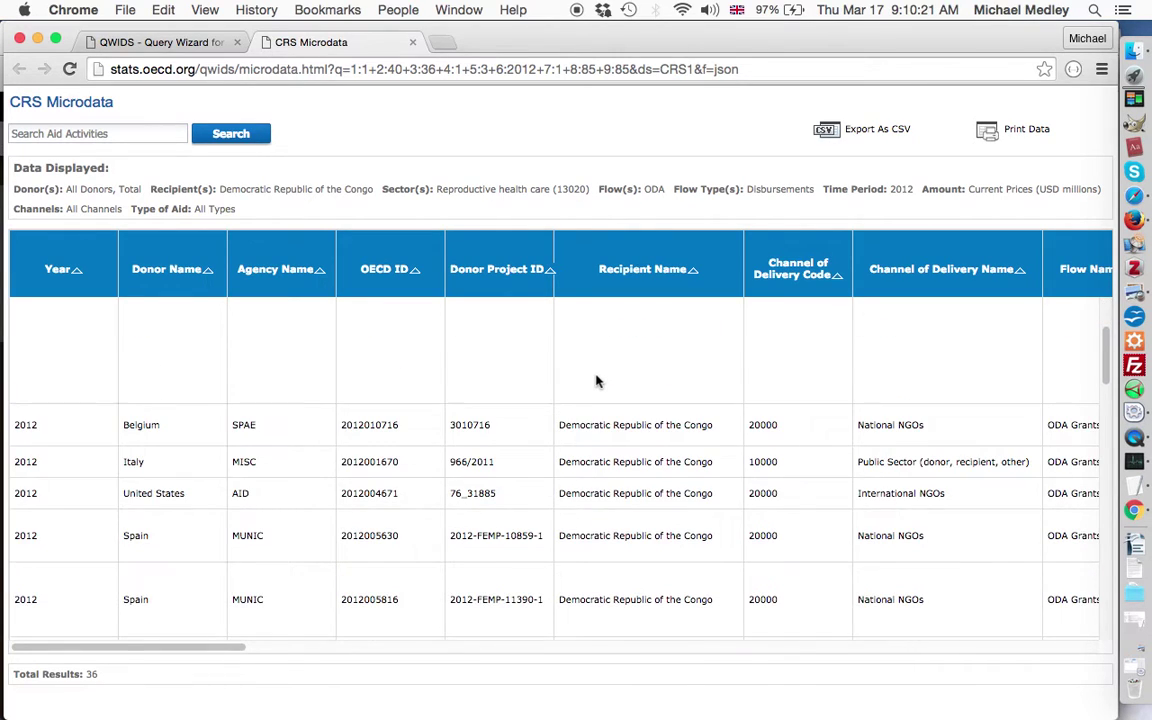
pyautogui.scroll(10, 596, 381)
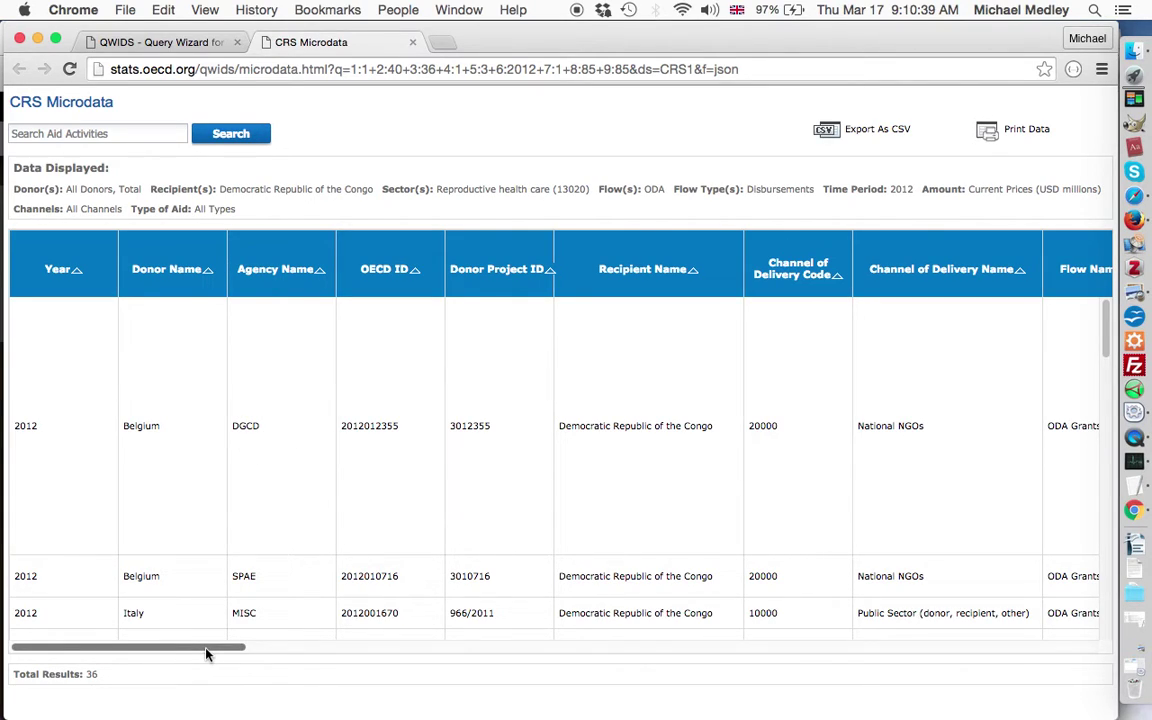
# Step: Review the short descriptions, project titles, and purpose and sector columns of the 2012 projects
pyautogui.moveTo(207, 653); pyautogui.dragTo(522, 666)
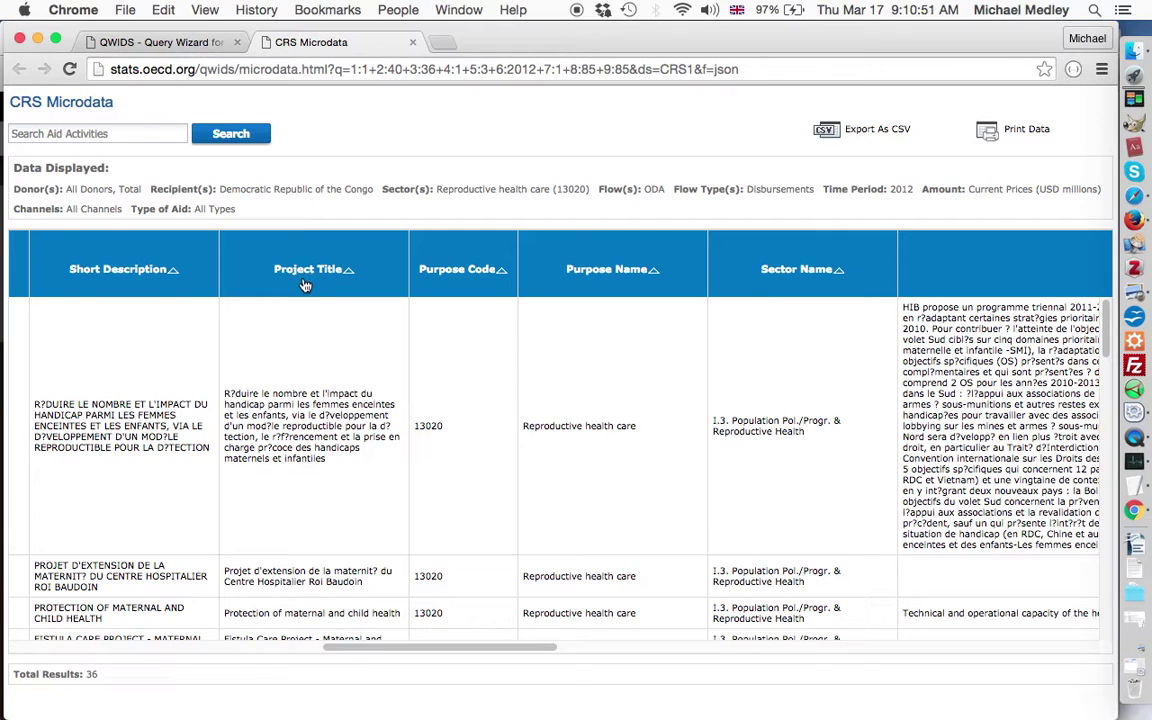
pyautogui.moveTo(452, 647); pyautogui.dragTo(499, 647)
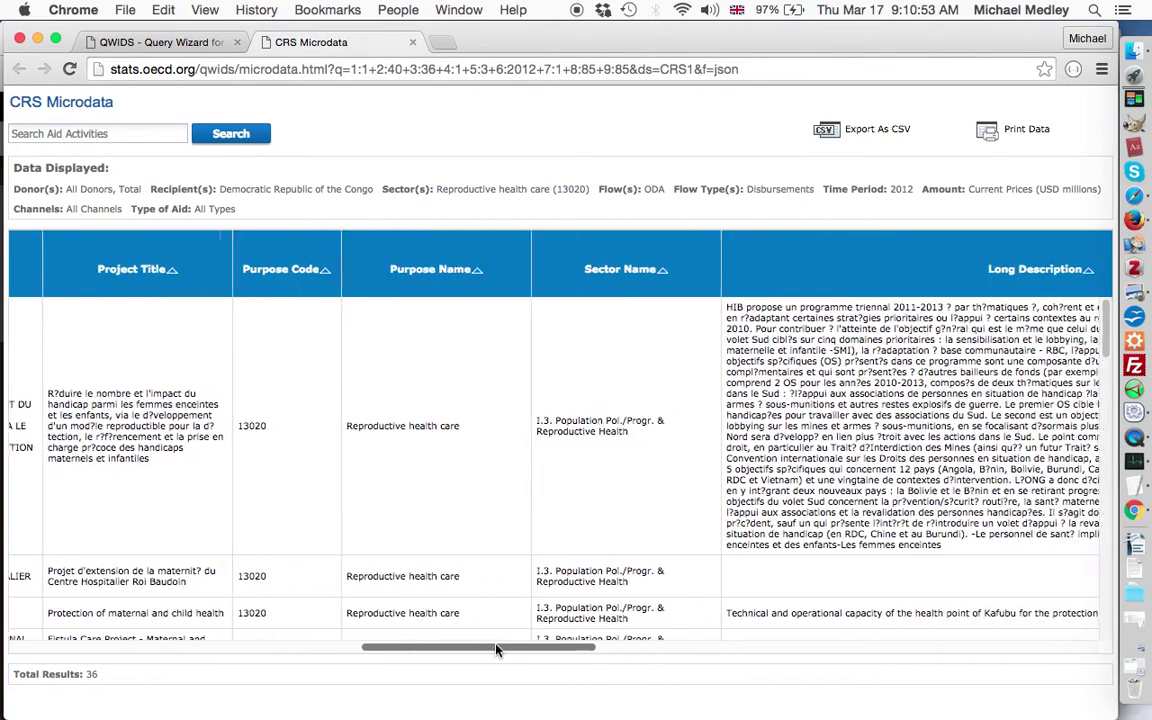
pyautogui.moveTo(571, 649); pyautogui.dragTo(501, 636)
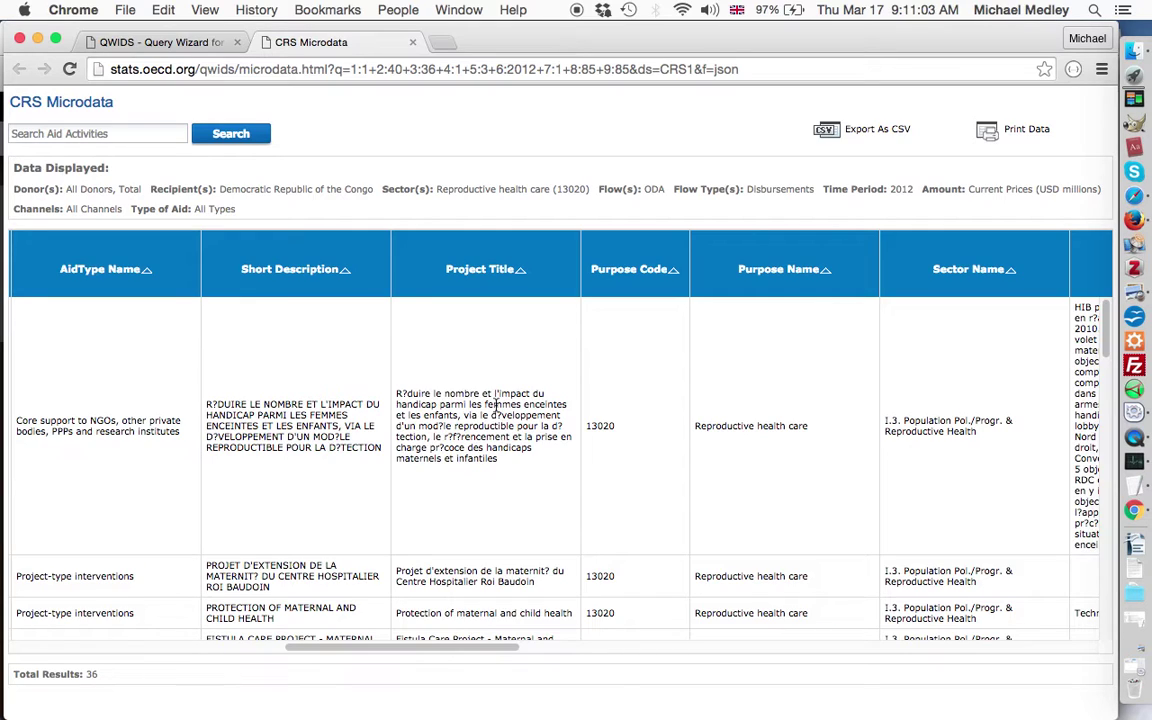
pyautogui.scroll(-2, 496, 405)
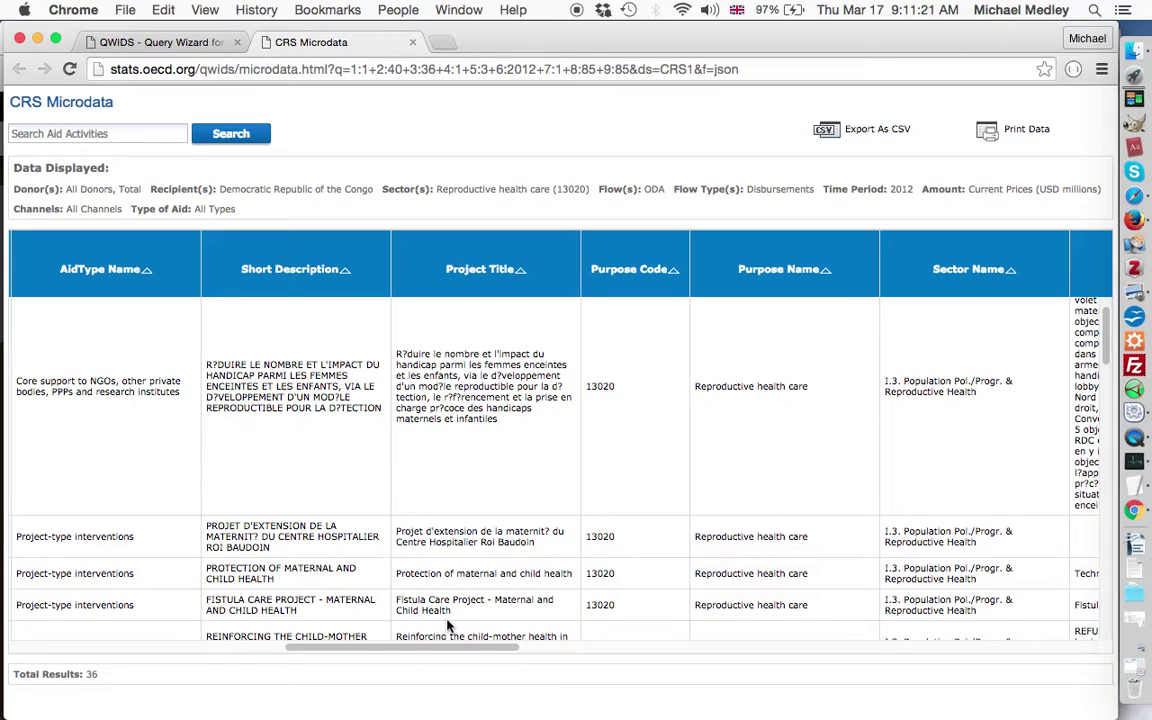
# Step: Read through the long descriptions of the reproductive health care projects down the list
pyautogui.moveTo(458, 651); pyautogui.dragTo(590, 651)
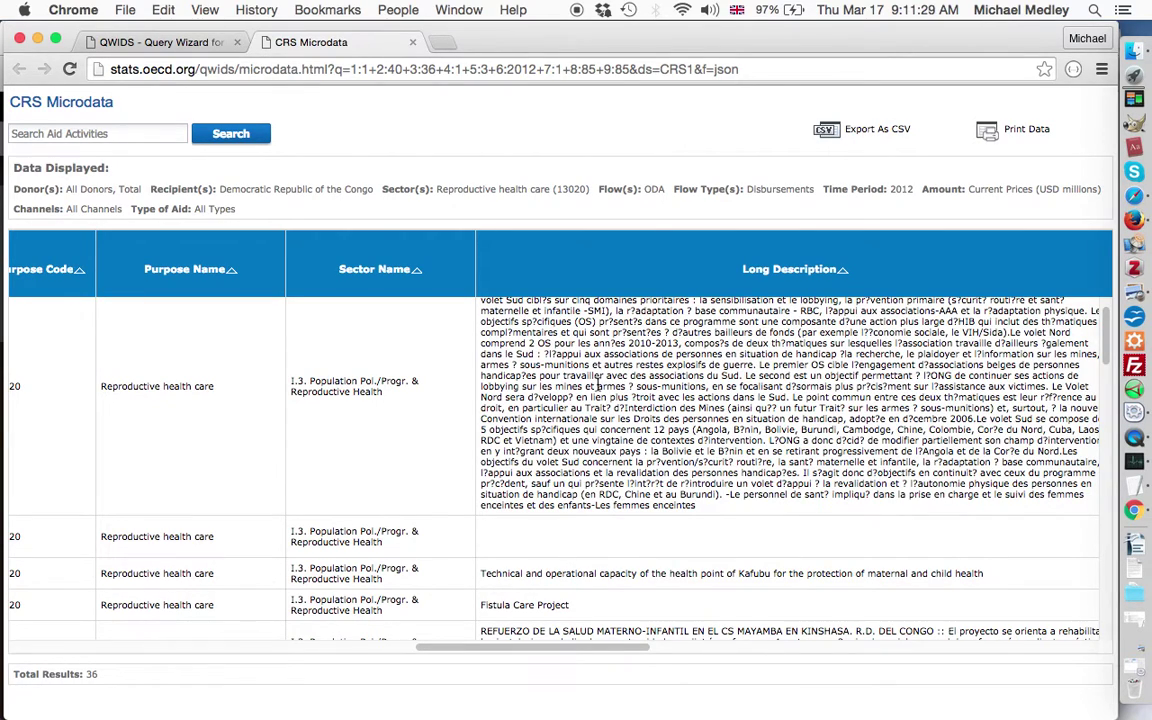
pyautogui.scroll(-3, 598, 387)
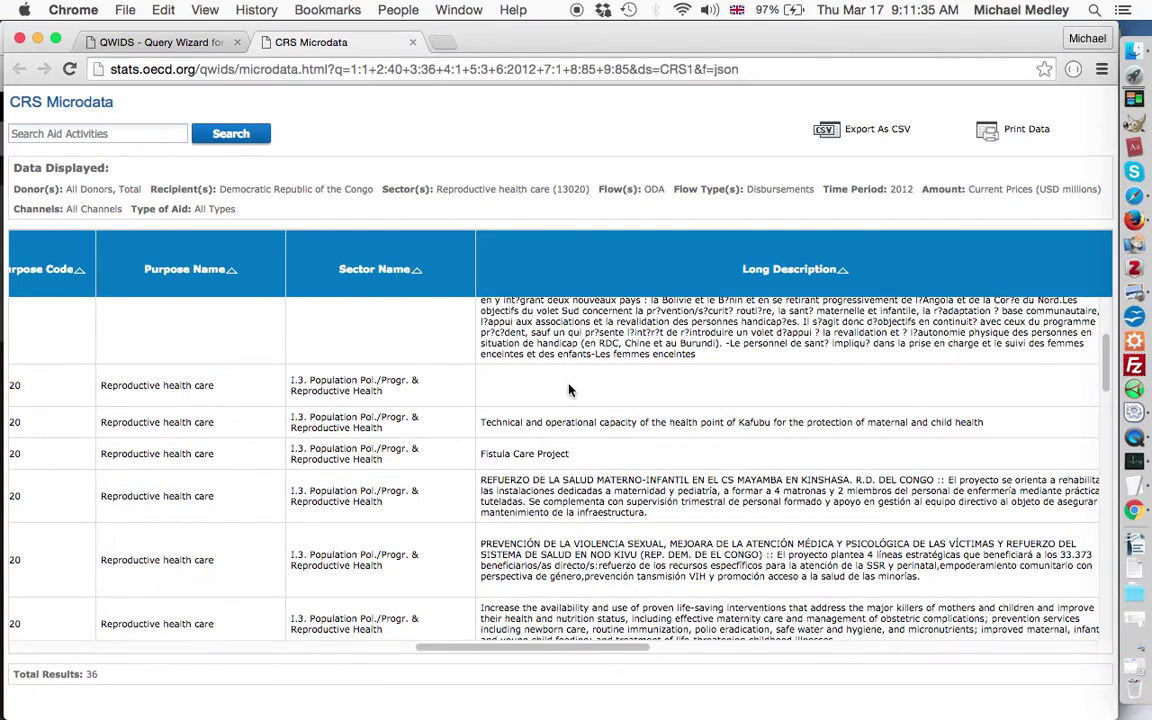
pyautogui.scroll(-5, 569, 390)
pyautogui.scroll(-10, 570, 395)
pyautogui.scroll(-5, 571, 402)
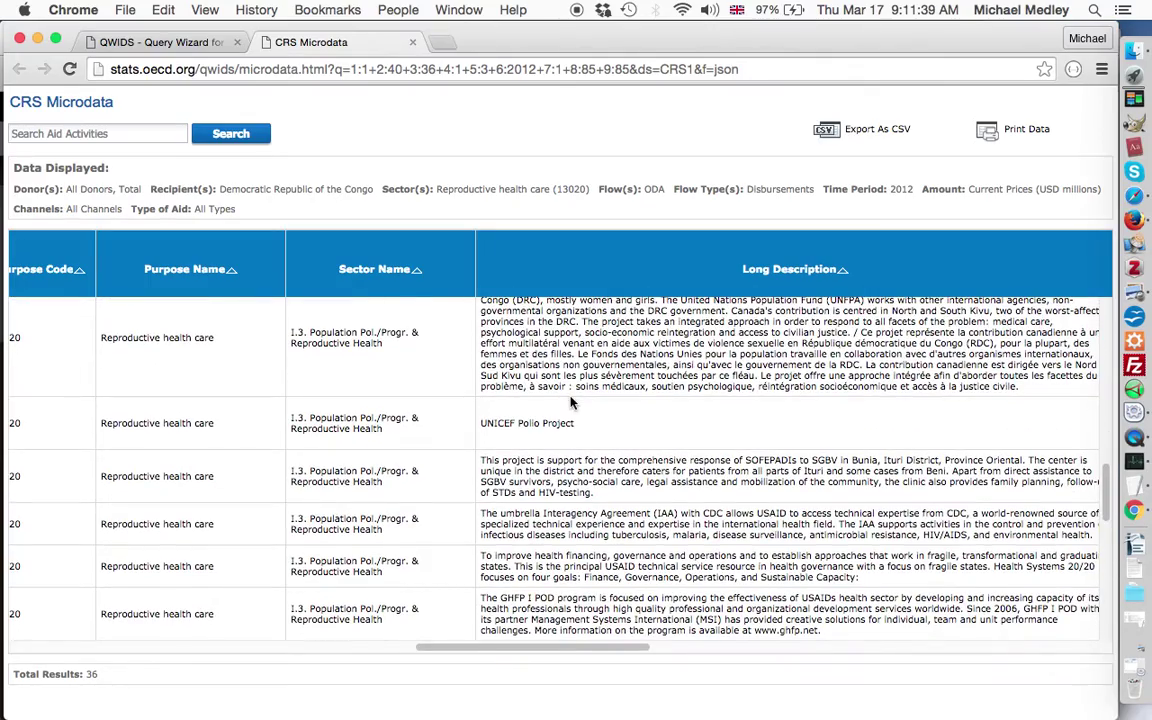
# Step: Compare the first projects' short descriptions and titles with their purpose codes, sector names and long descriptions
pyautogui.moveTo(597, 648)
pyautogui.mouseDown()
pyautogui.moveTo(481, 656)
pyautogui.moveTo(583, 653)
pyautogui.mouseUp()
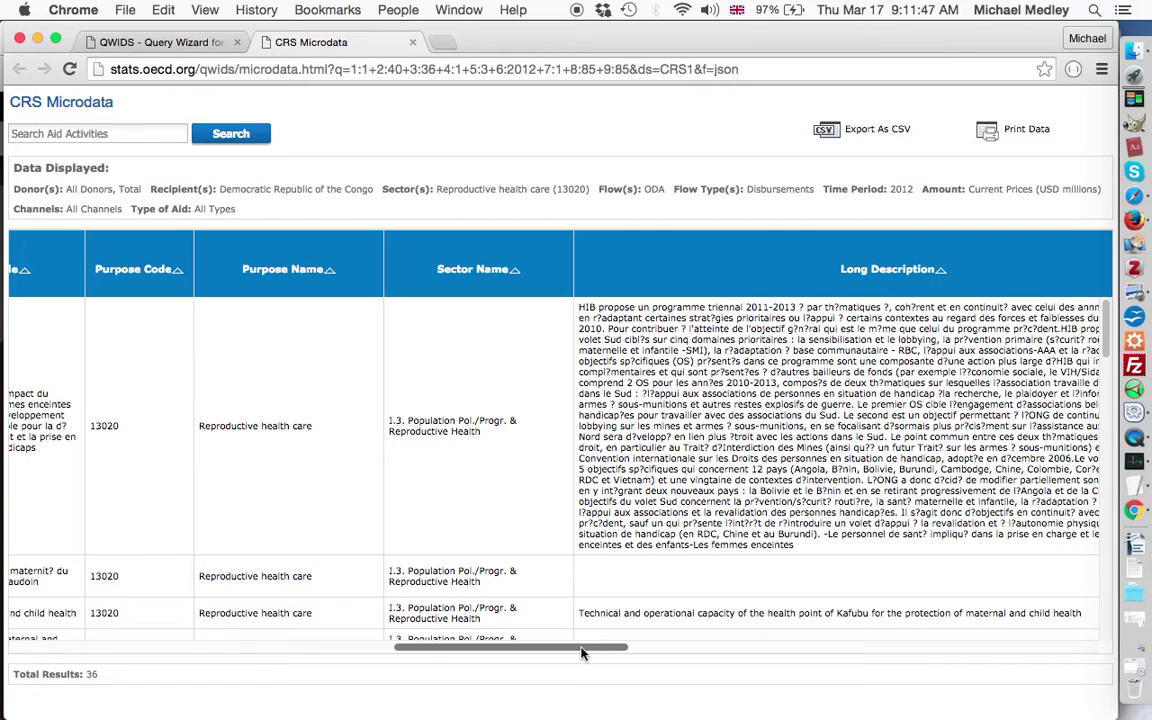
pyautogui.moveTo(583, 653); pyautogui.dragTo(437, 650)
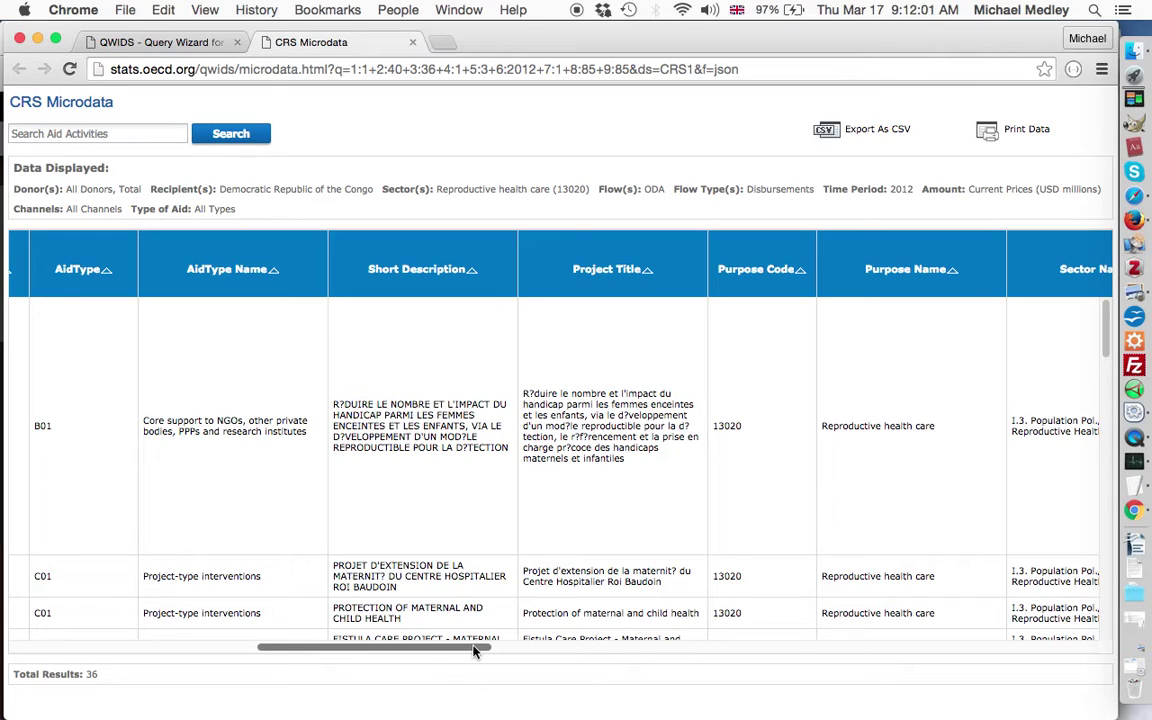
pyautogui.moveTo(474, 651); pyautogui.dragTo(556, 653)
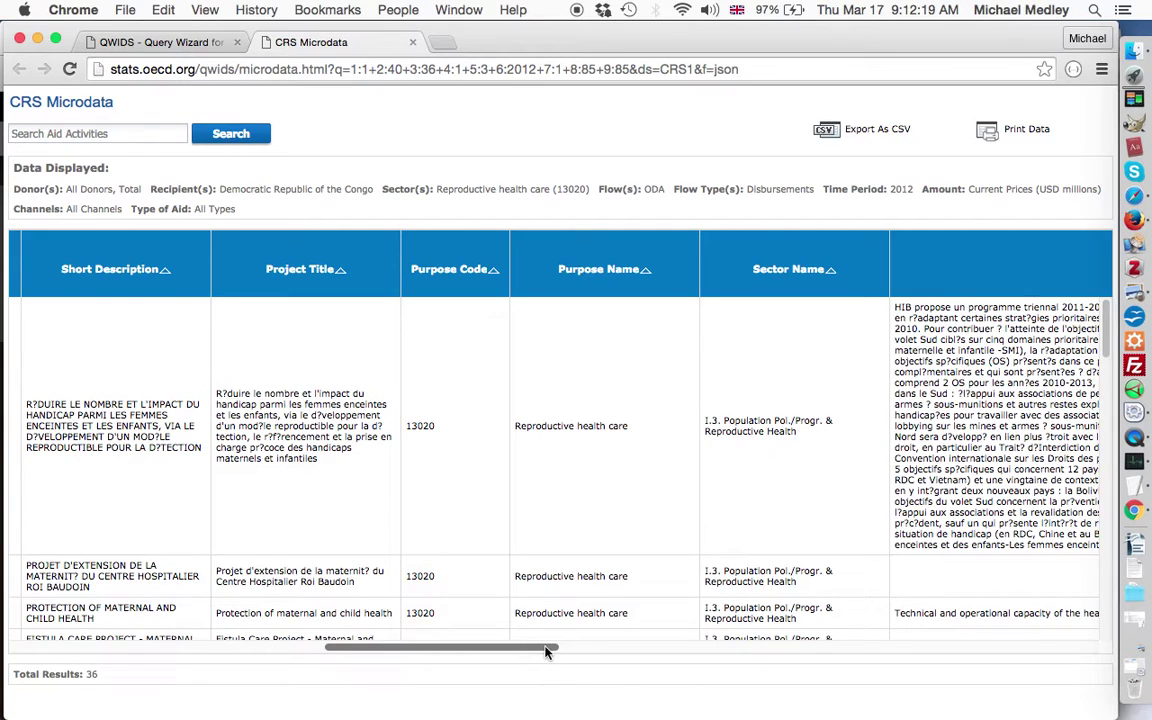
pyautogui.moveTo(546, 652); pyautogui.dragTo(625, 652)
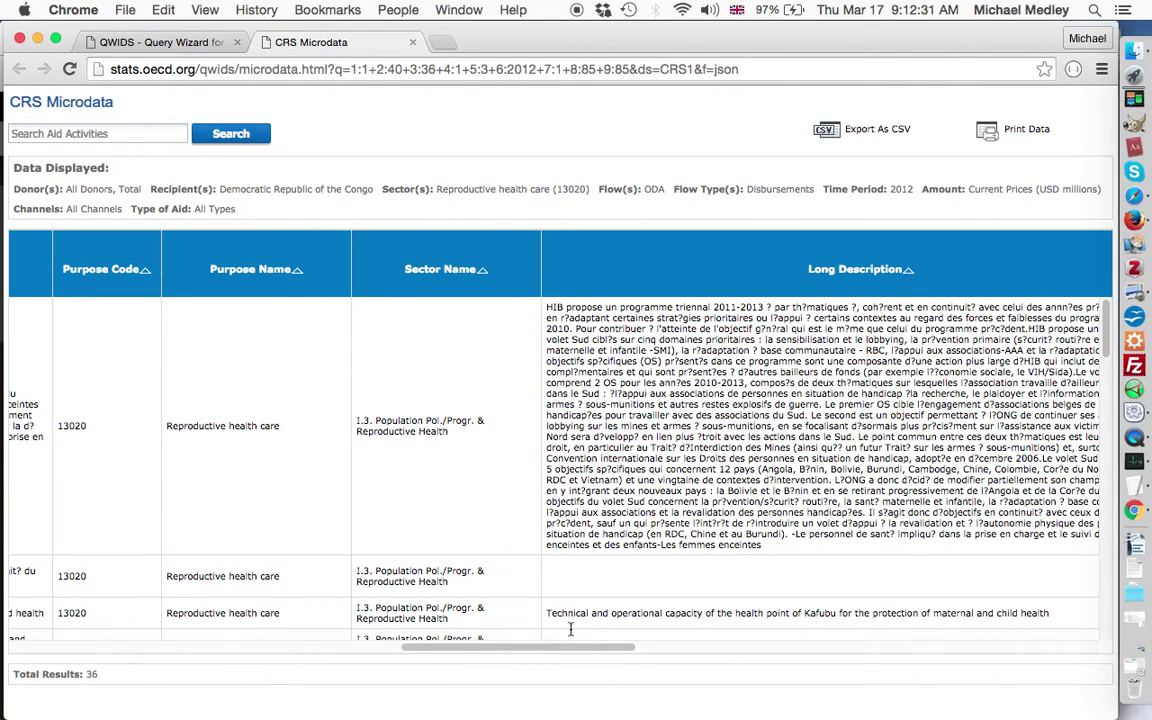
pyautogui.moveTo(576, 652); pyautogui.dragTo(489, 653)
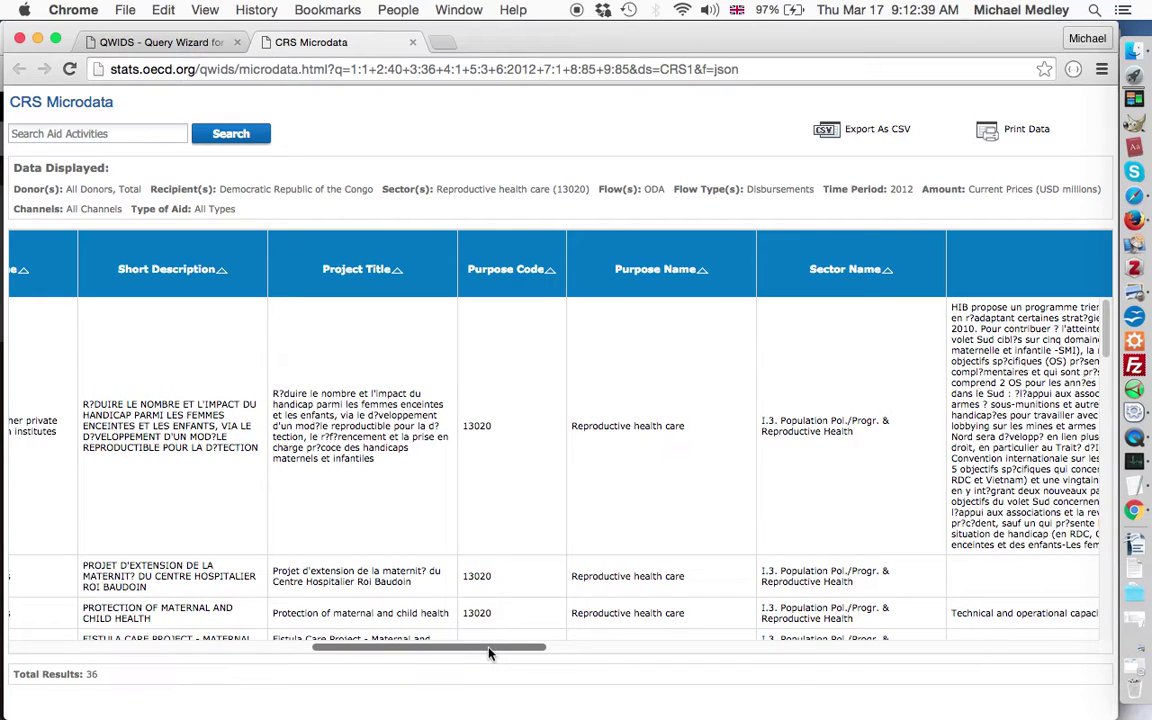
# Step: Examine the channel of delivery, flow and aid type listed for each 2012 project in the Democratic Republic of the Congo
pyautogui.moveTo(489, 653); pyautogui.dragTo(306, 684)
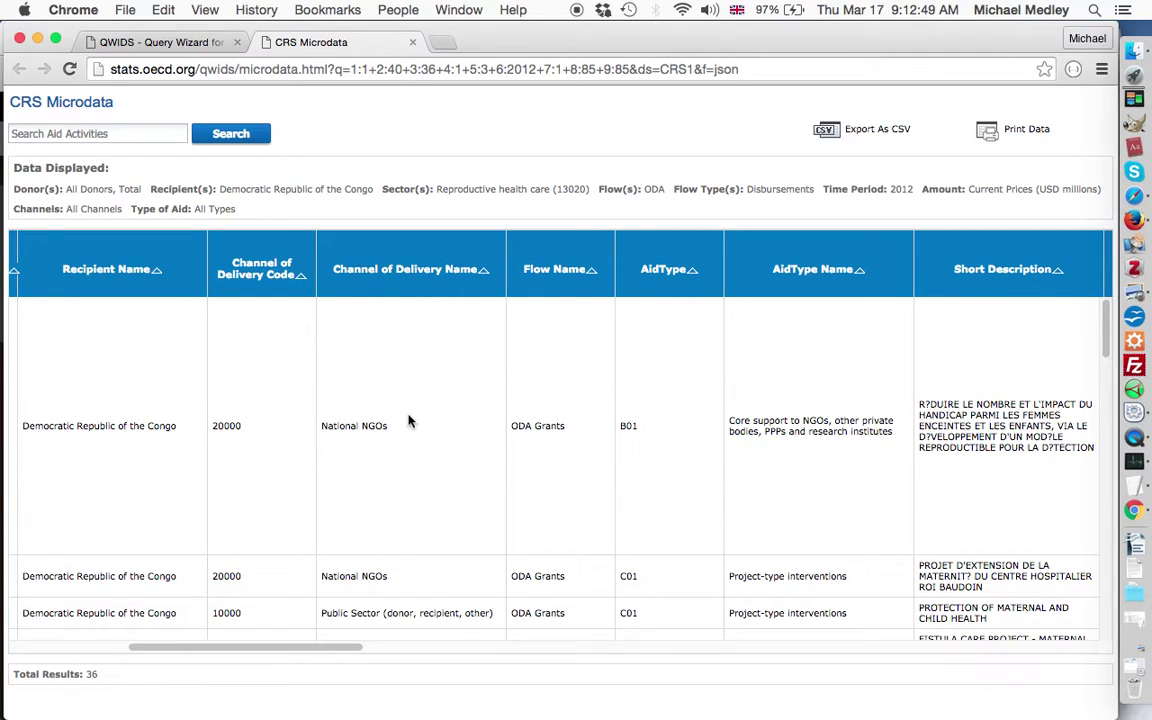
pyautogui.scroll(-1, 410, 418)
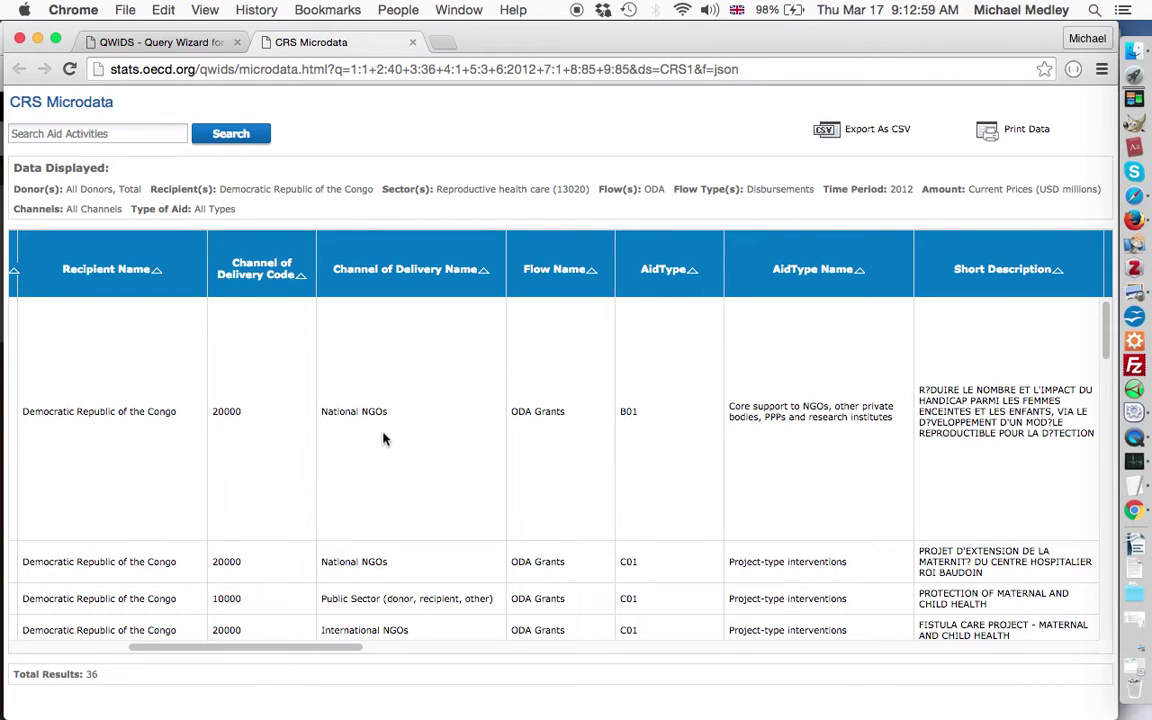
pyautogui.scroll(-2, 385, 427)
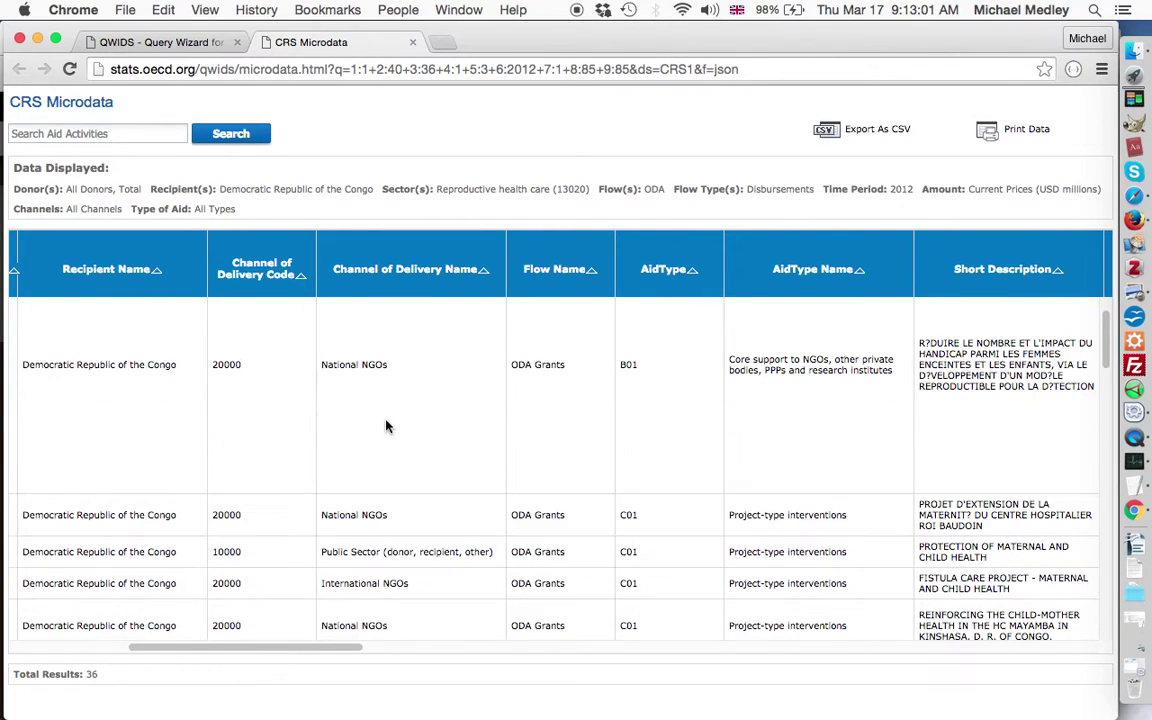
pyautogui.scroll(-6, 386, 424)
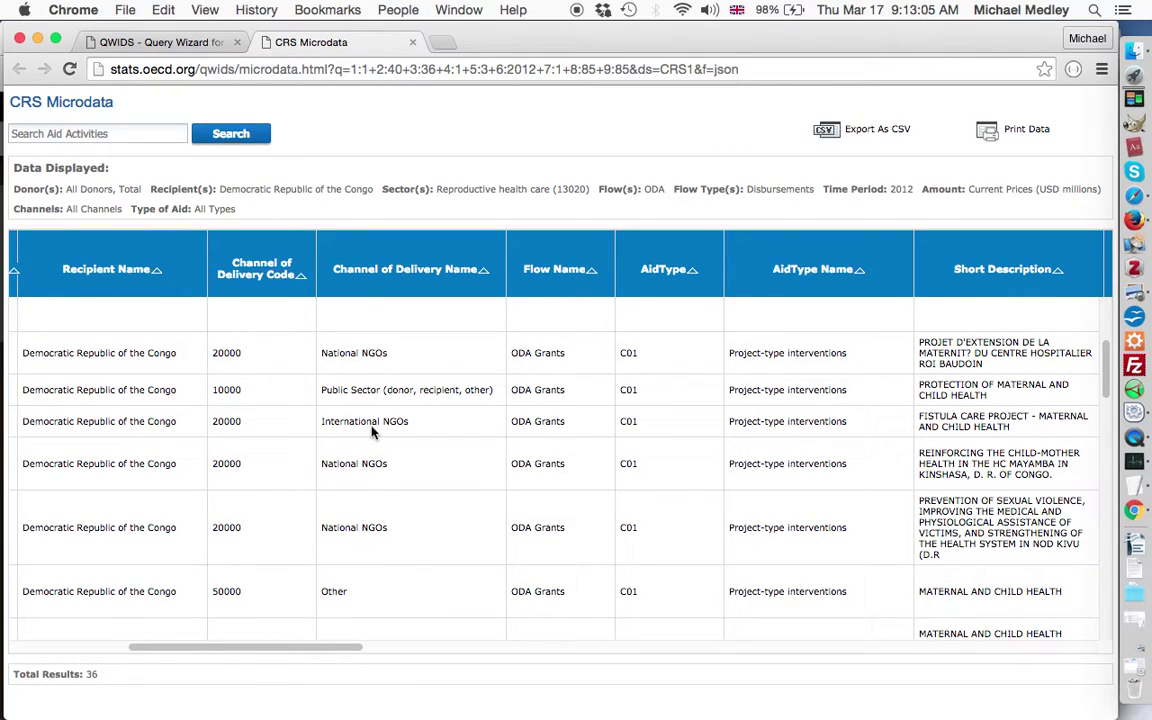
pyautogui.scroll(-4, 375, 467)
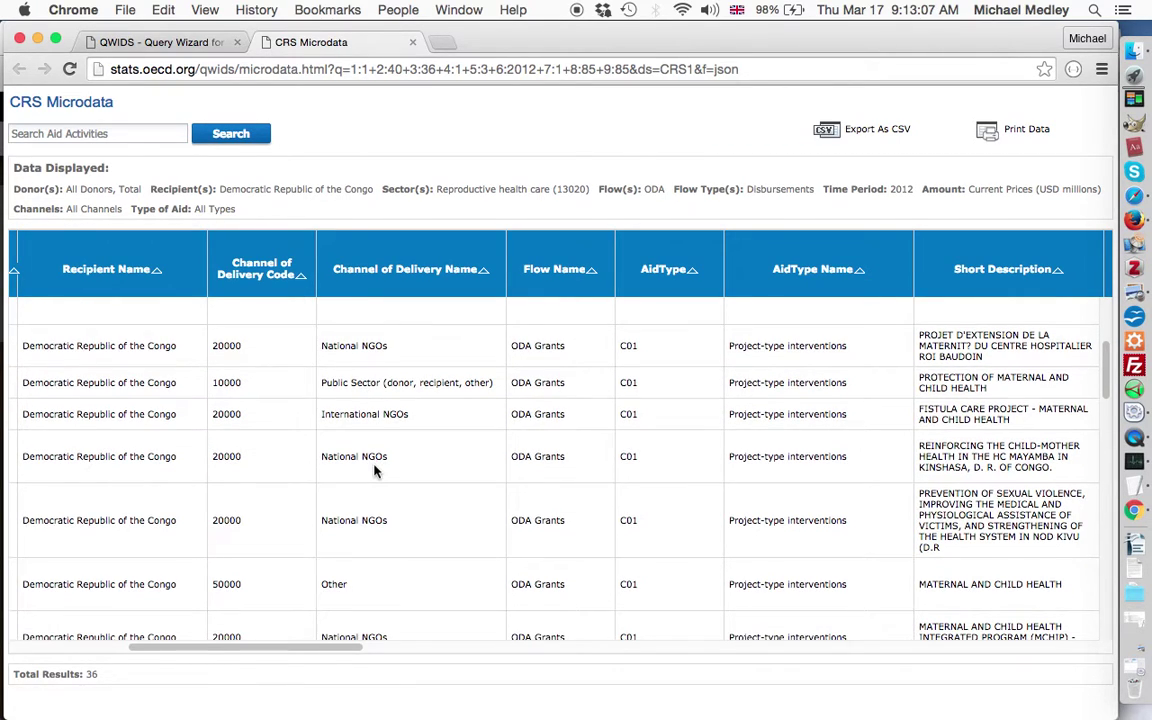
pyautogui.scroll(-1, 375, 471)
pyautogui.scroll(-4, 375, 472)
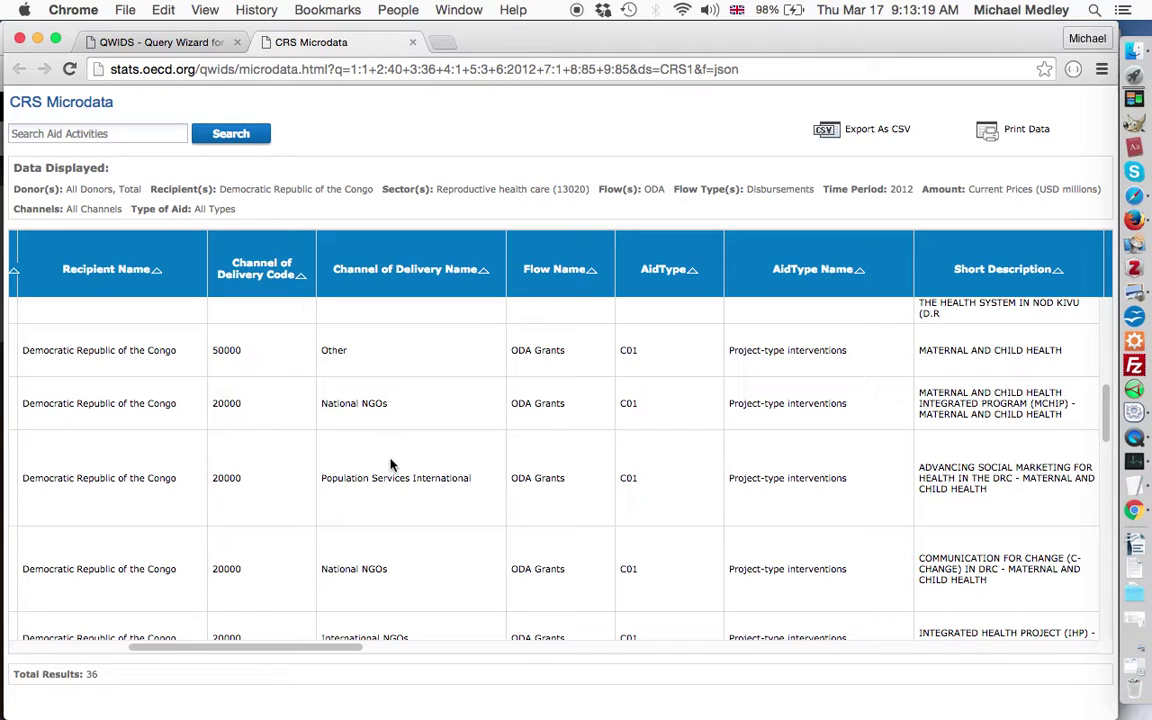
pyautogui.scroll(-5, 391, 465)
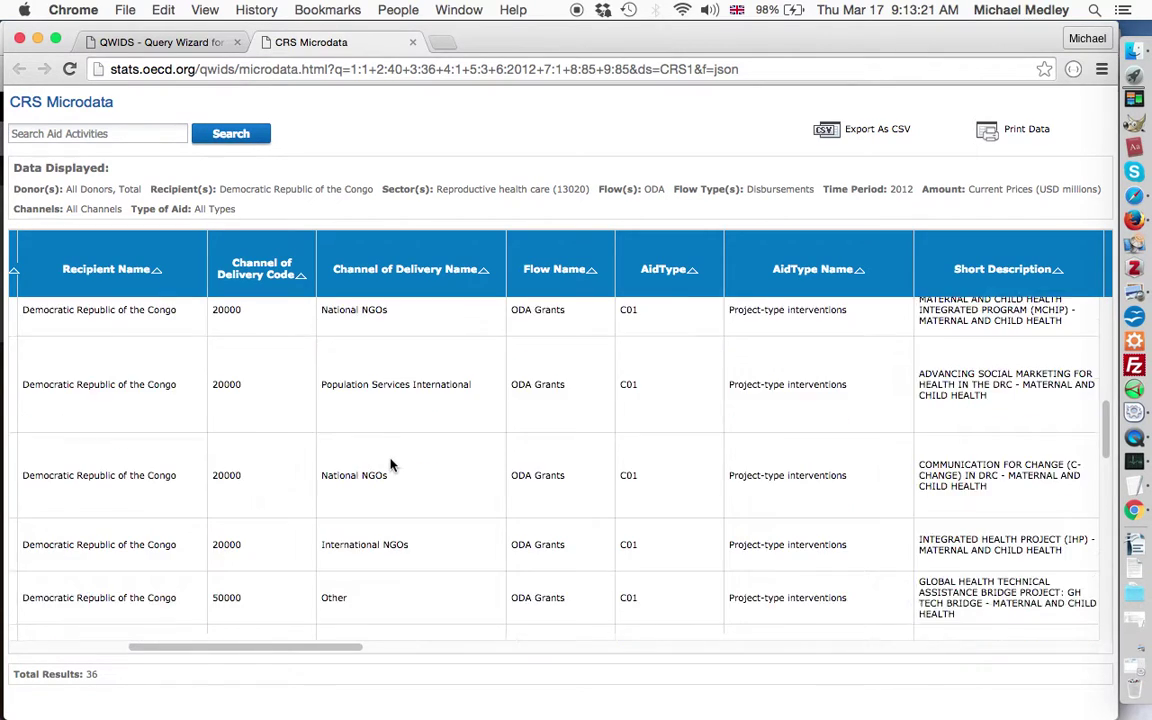
pyautogui.scroll(-5, 391, 465)
pyautogui.scroll(-3, 391, 465)
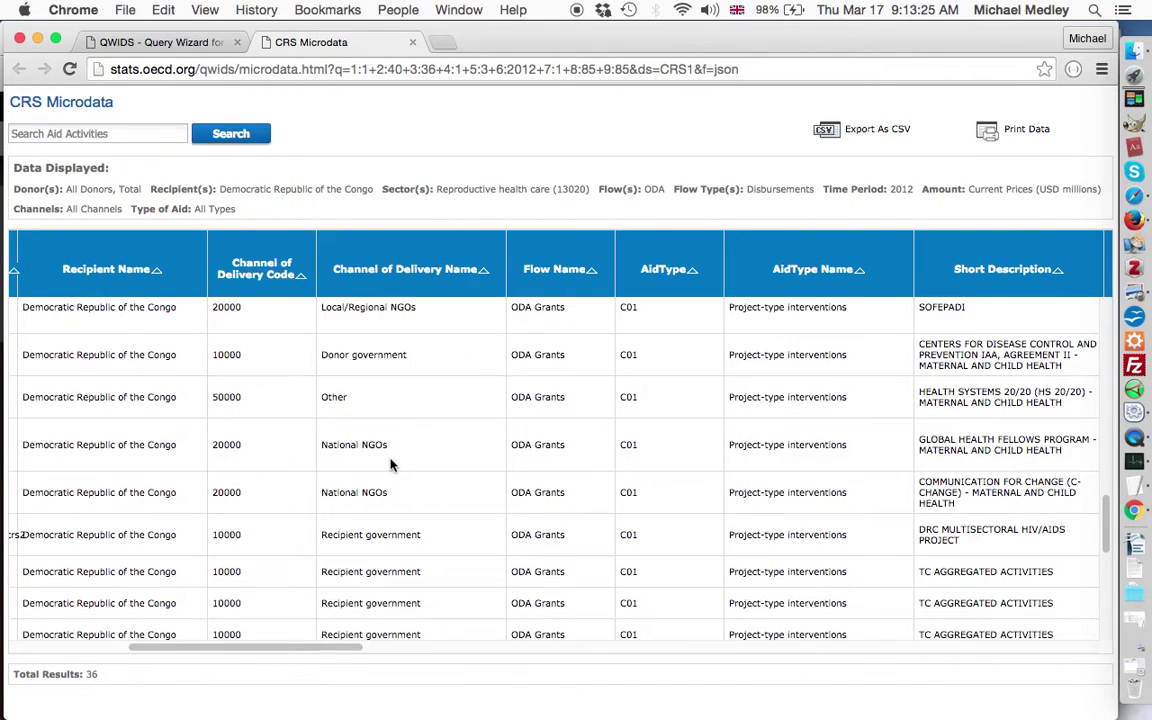